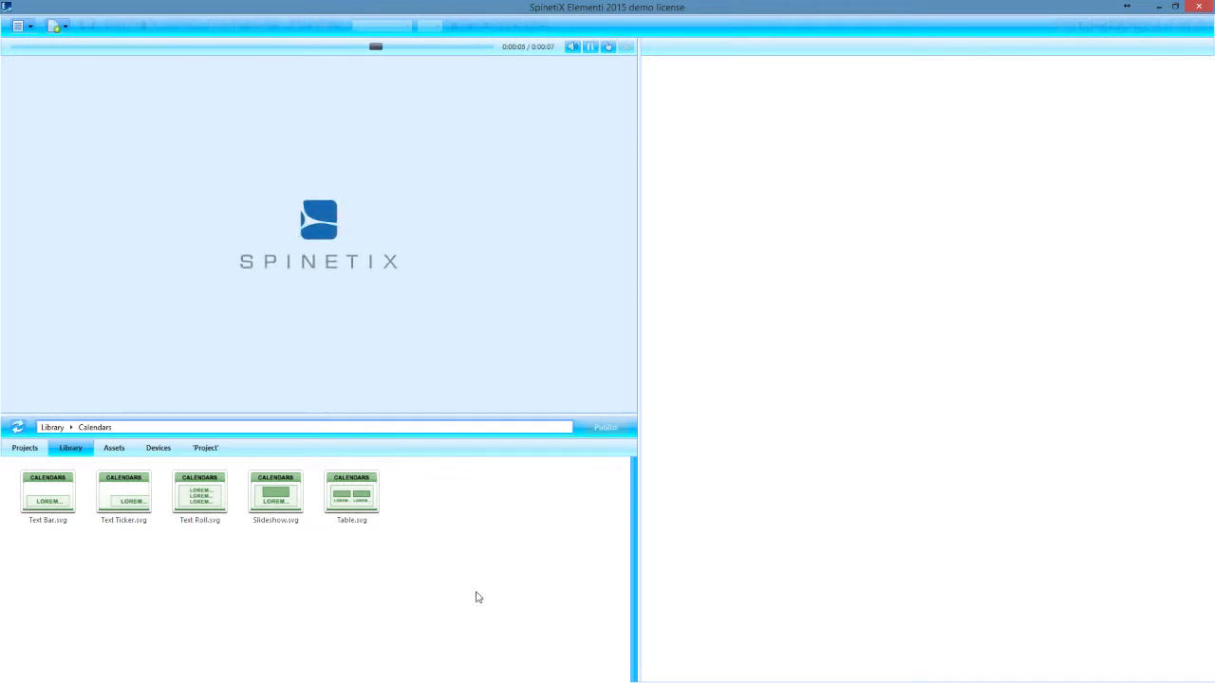
Step: Create a new 16:9 project named Project for the HMP200 model with automatic duration, and open it
{"action": "left_click", "coordinate": [24, 448]}
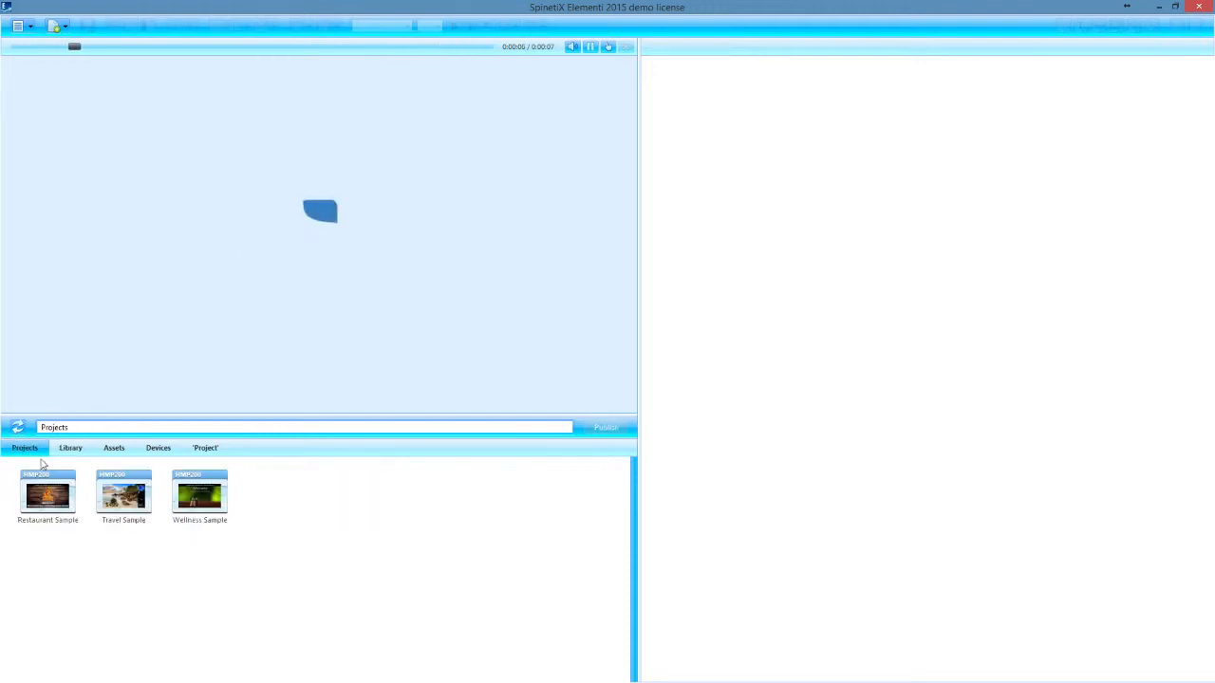
{"action": "right_click", "coordinate": [292, 525]}
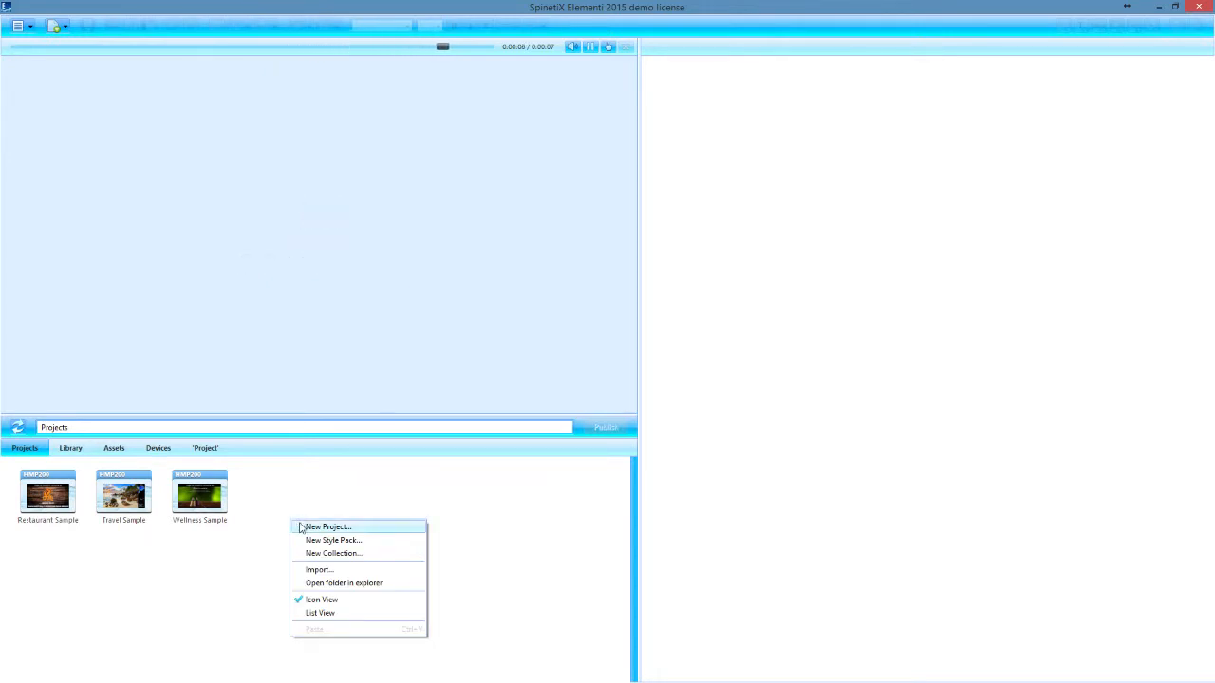
{"action": "left_click", "coordinate": [301, 527]}
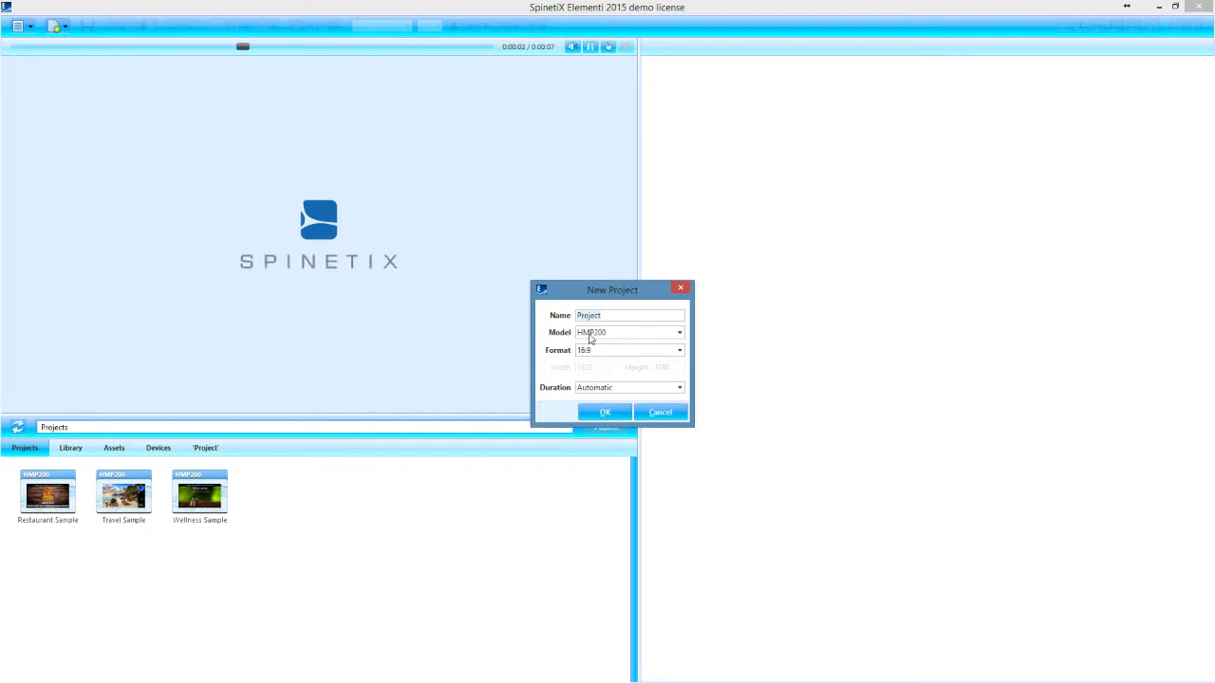
{"action": "left_click", "coordinate": [617, 416]}
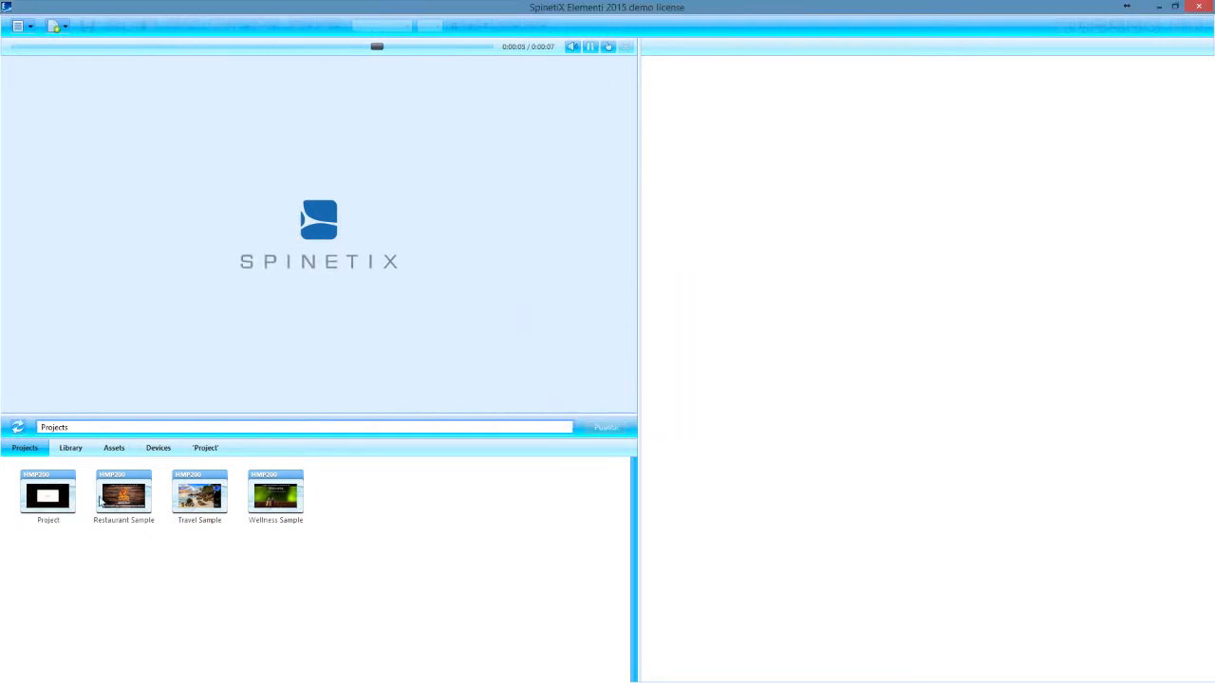
{"action": "left_click", "coordinate": [49, 496]}
{"action": "double_click", "coordinate": [52, 496]}
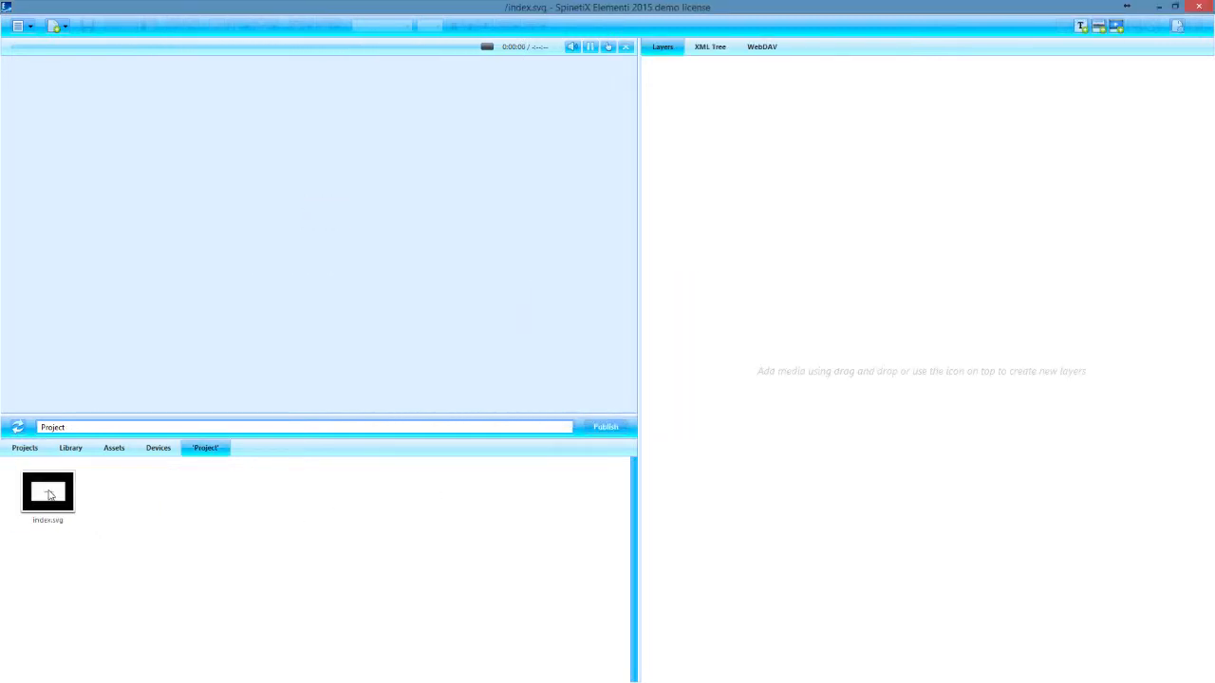
Step: Create a new 16:9 layout named Calendar Layout in the project, with automatic duration and a background
{"action": "right_click", "coordinate": [130, 499]}
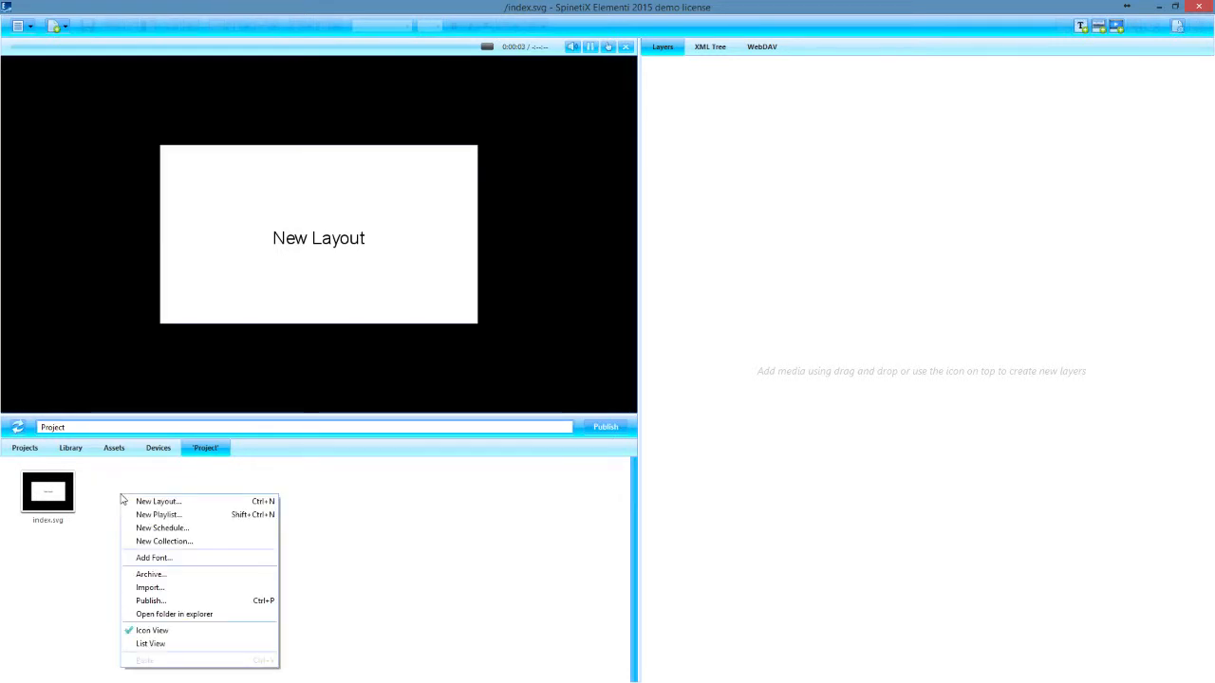
{"action": "left_click", "coordinate": [140, 502]}
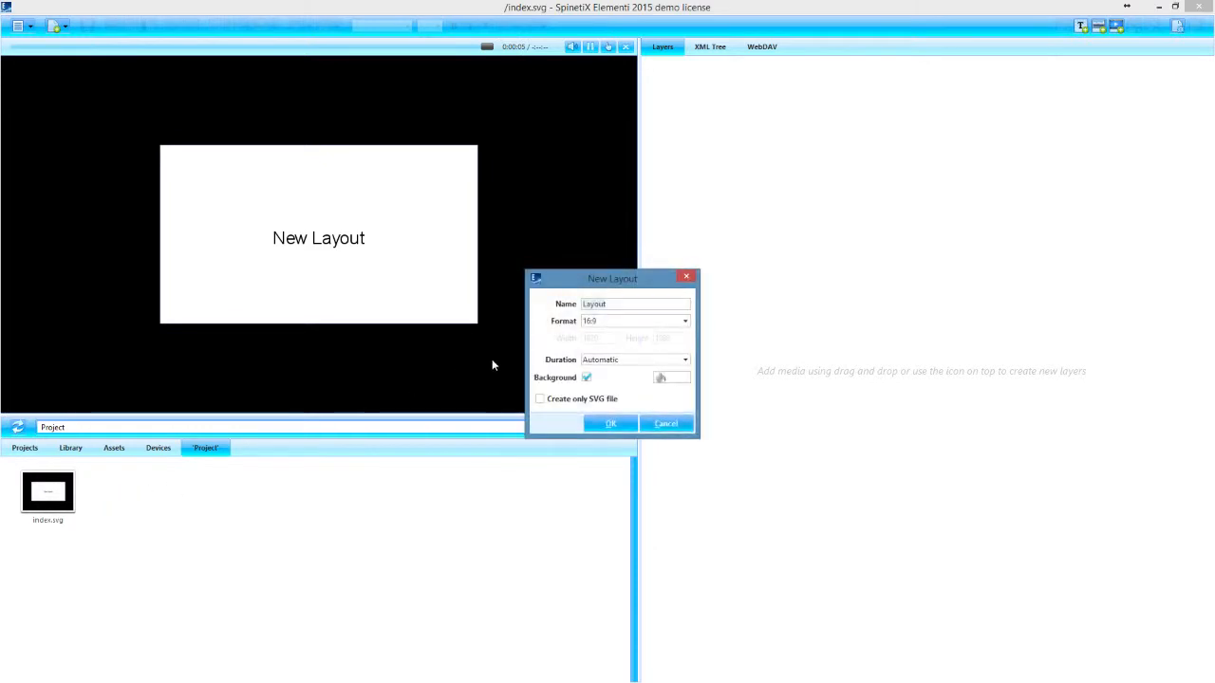
{"action": "type", "text": "Calendar Layout"}
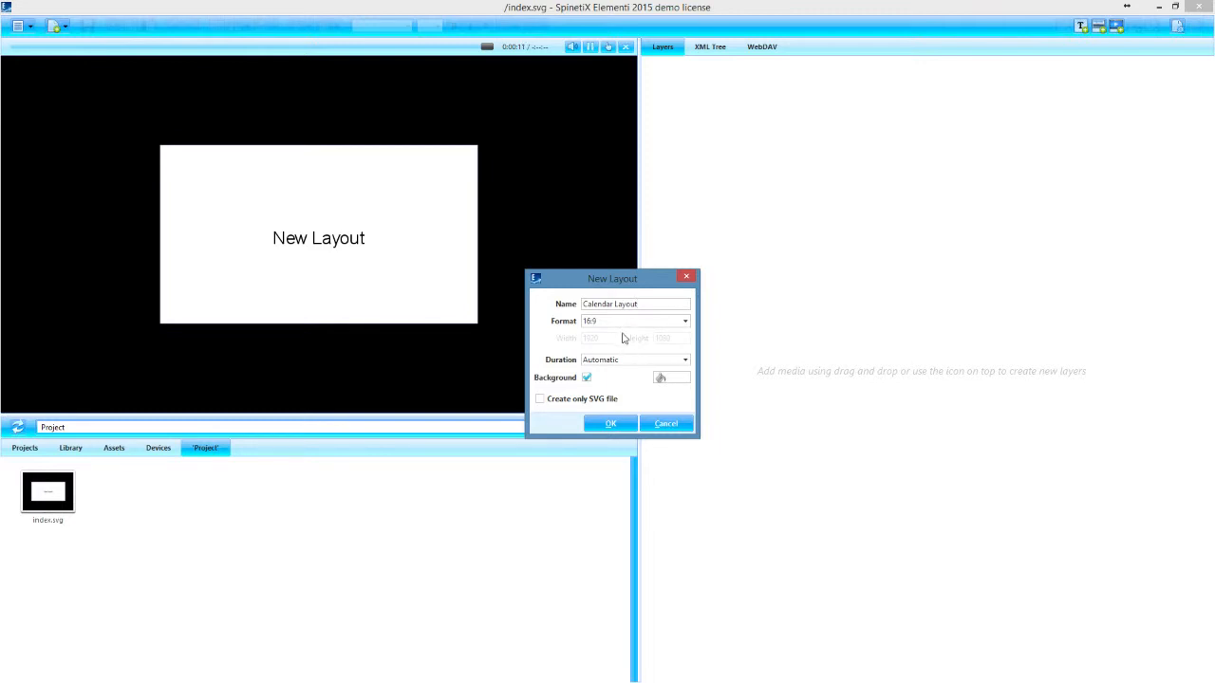
{"action": "left_click", "coordinate": [608, 423]}
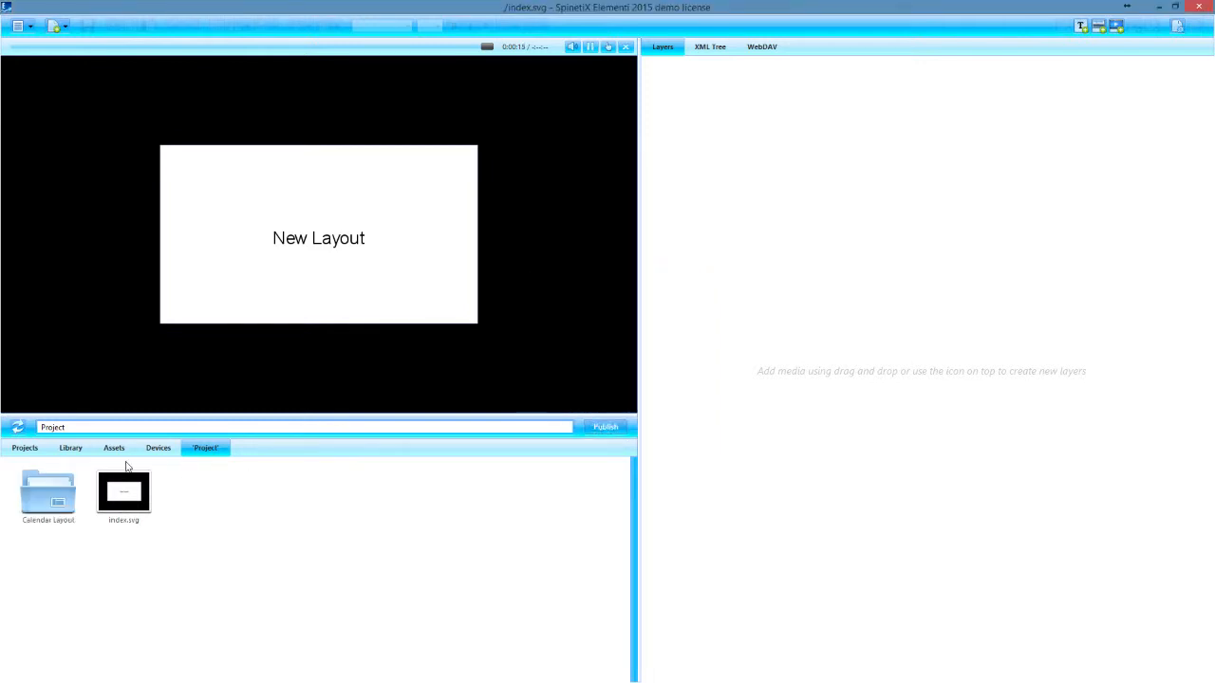
Step: Add Calendar Layout as a layer of the project's main index, fit it to the screen and save
{"action": "left_click_drag", "start_coordinate": [57, 490], "coordinate": [770, 207]}
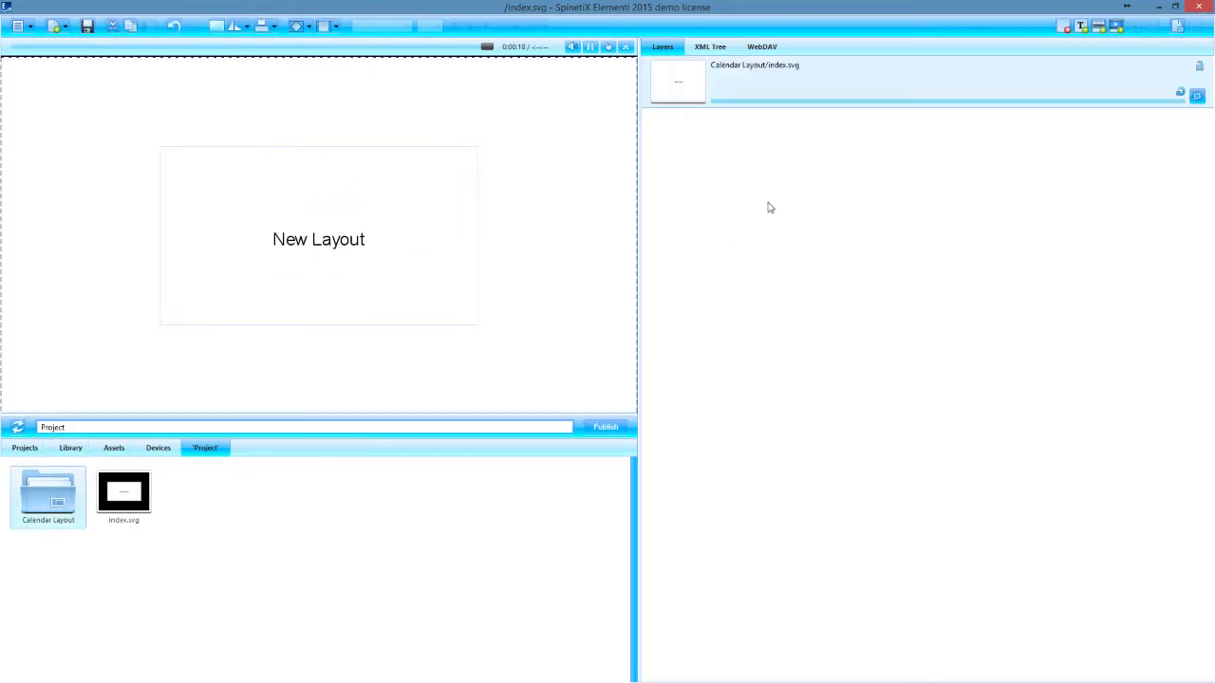
{"action": "right_click", "coordinate": [344, 213]}
{"action": "left_click", "coordinate": [375, 250]}
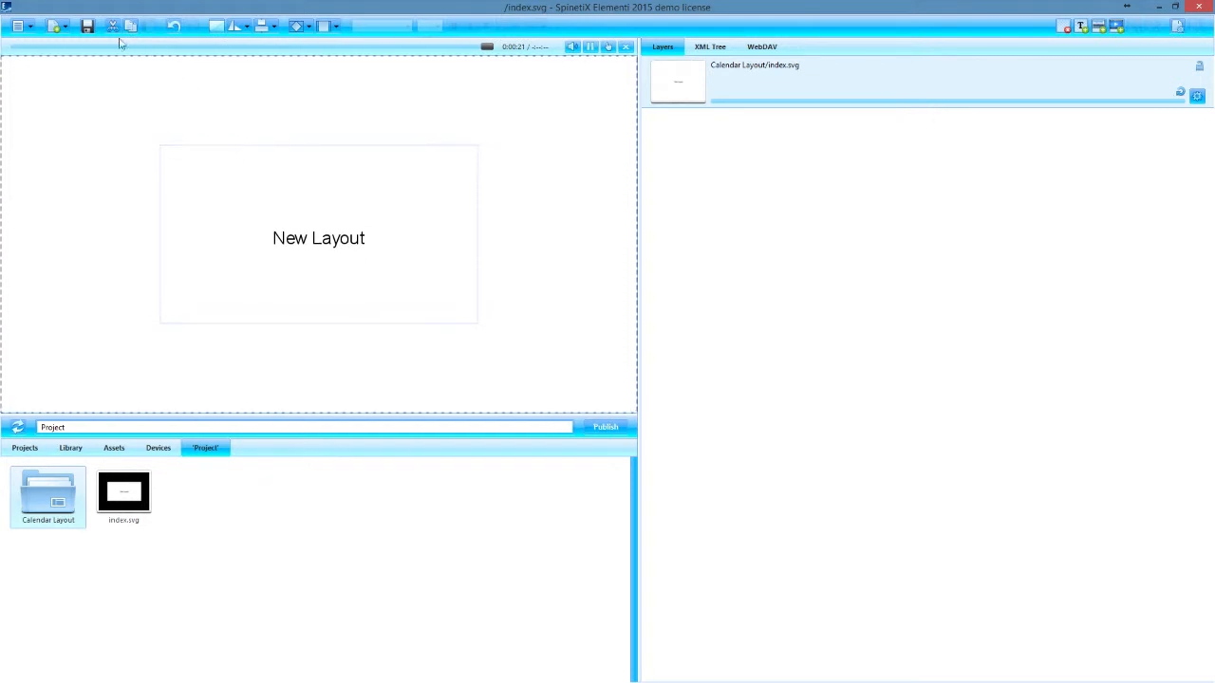
{"action": "left_click", "coordinate": [87, 28]}
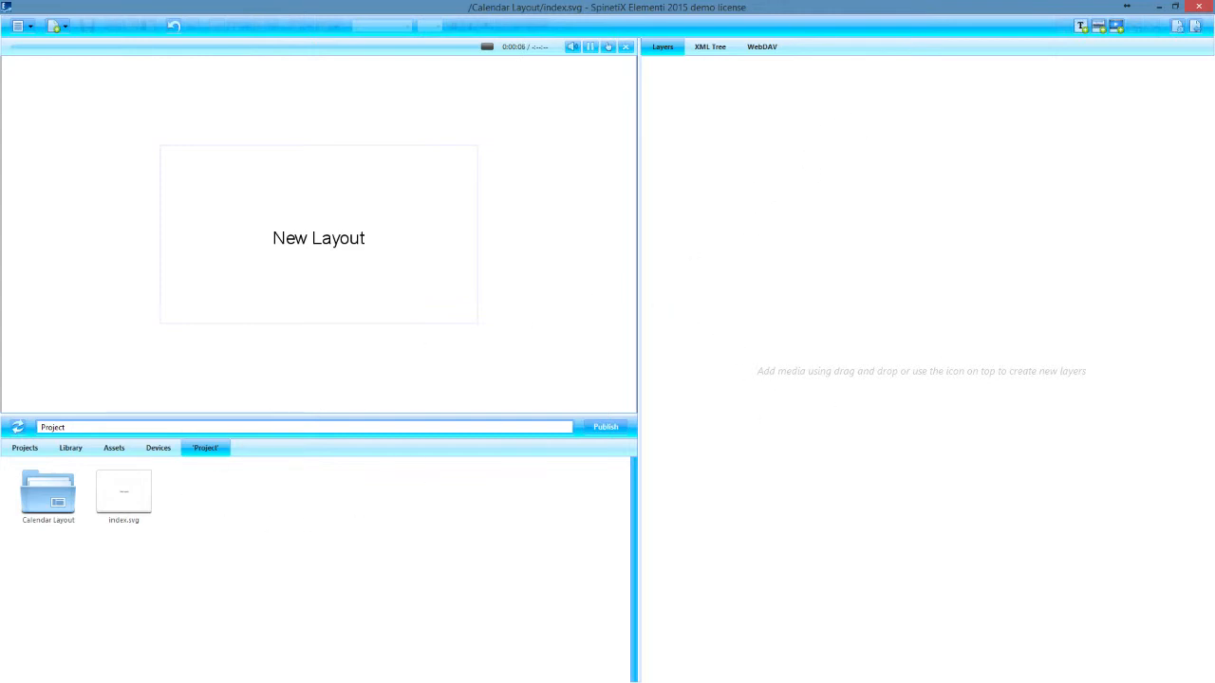
Step: Switch to Google Calendar in the browser, dismiss the calendar address and save the CS Calendar details to return to the calendar view
{"action": "key", "text": "alt+Tab"}
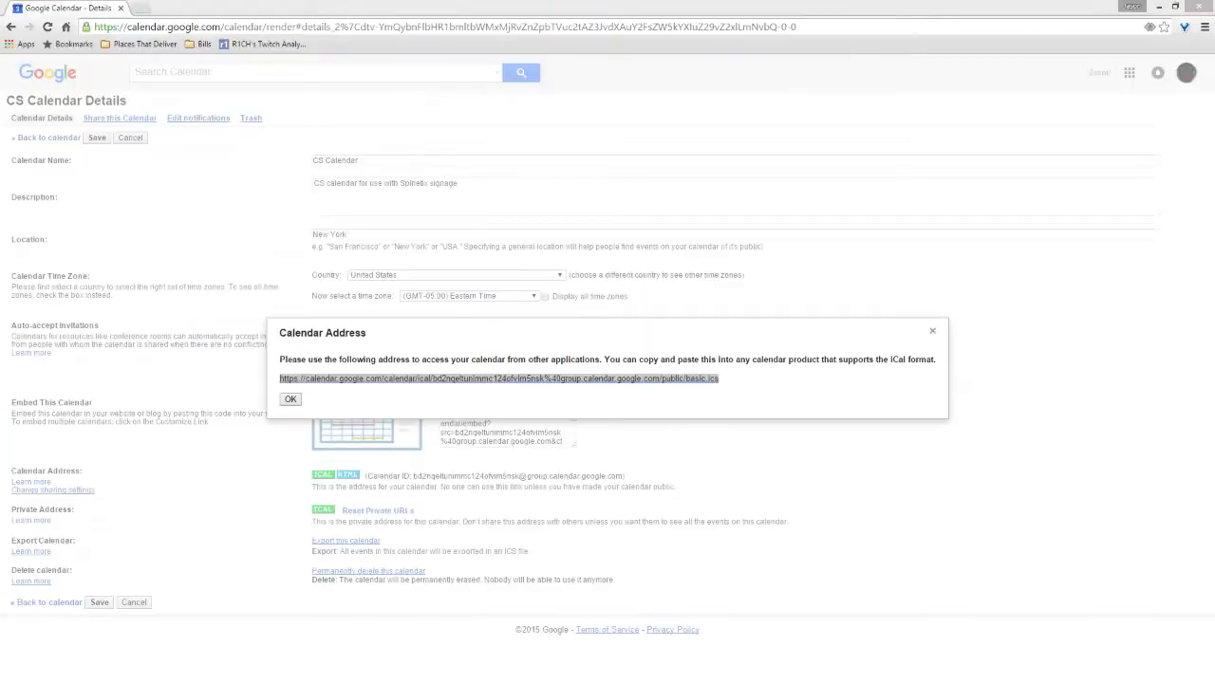
{"action": "left_click", "coordinate": [692, 408]}
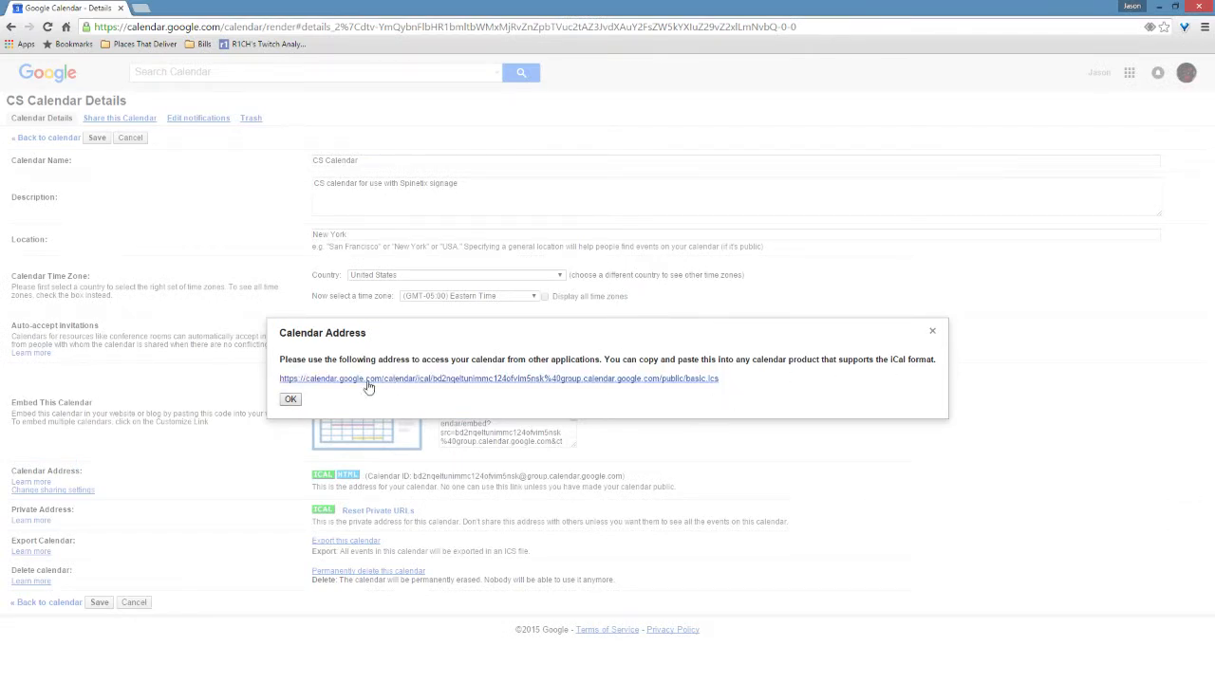
{"action": "left_click", "coordinate": [291, 400]}
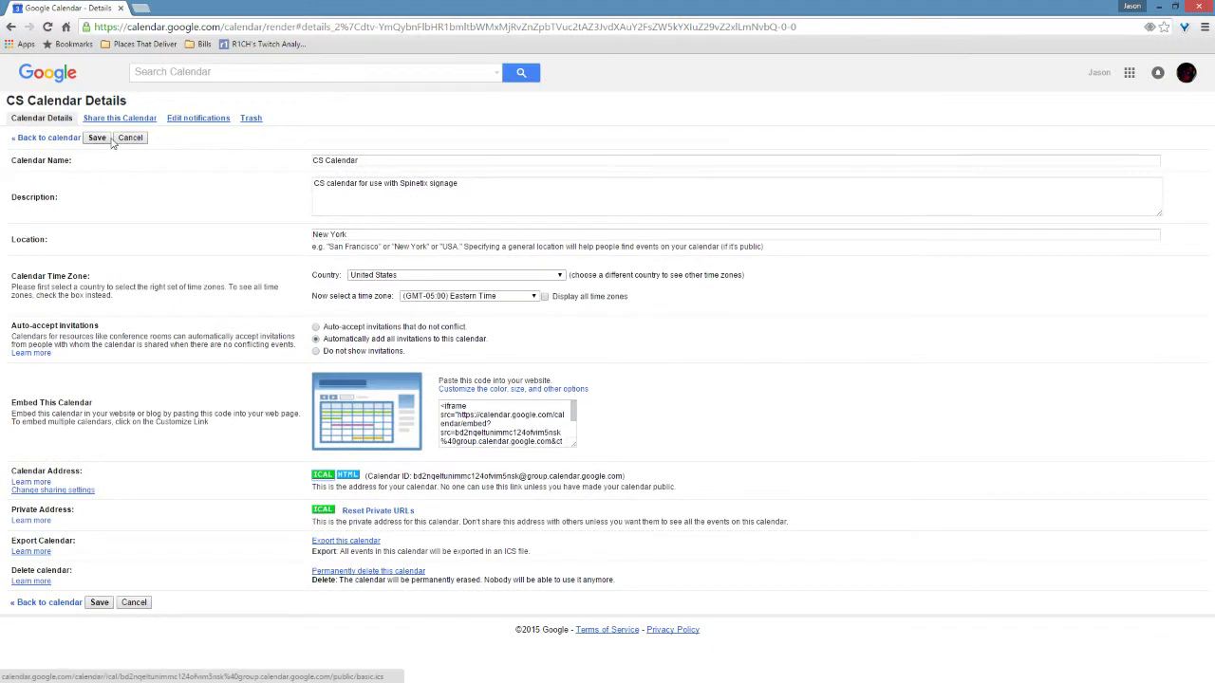
{"action": "left_click", "coordinate": [92, 141]}
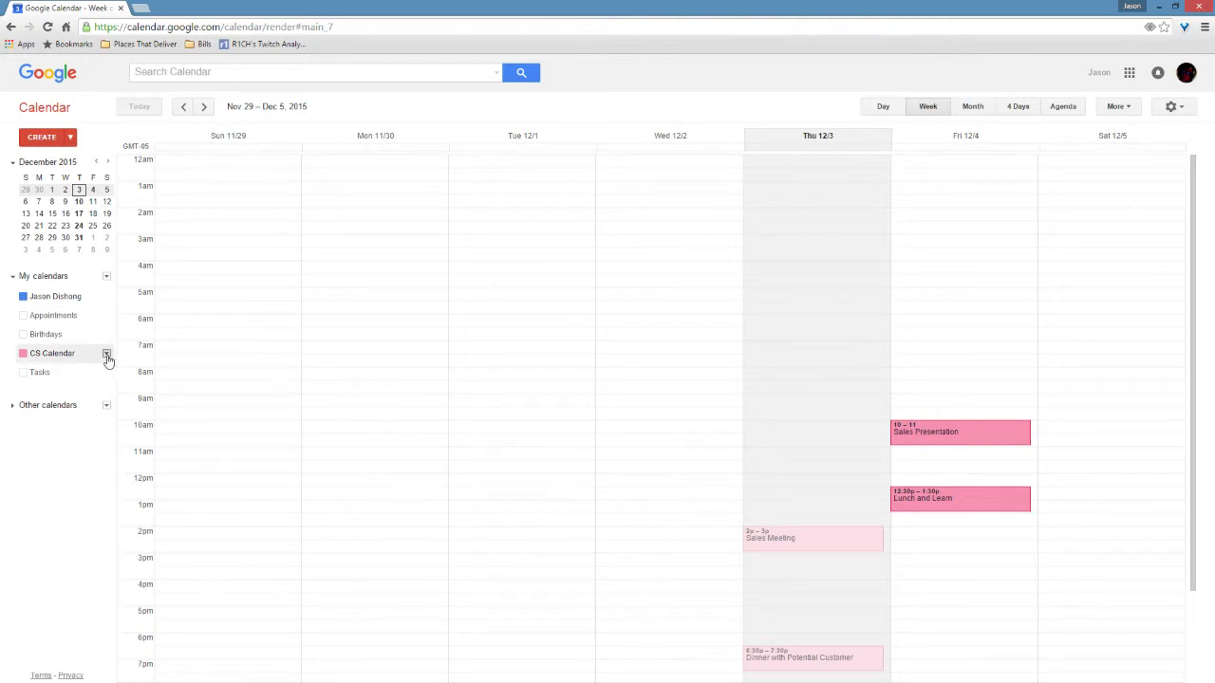
Step: In the CS Calendar's settings, view the iCal calendar address and check the calendar's public sharing option
{"action": "left_click", "coordinate": [106, 355]}
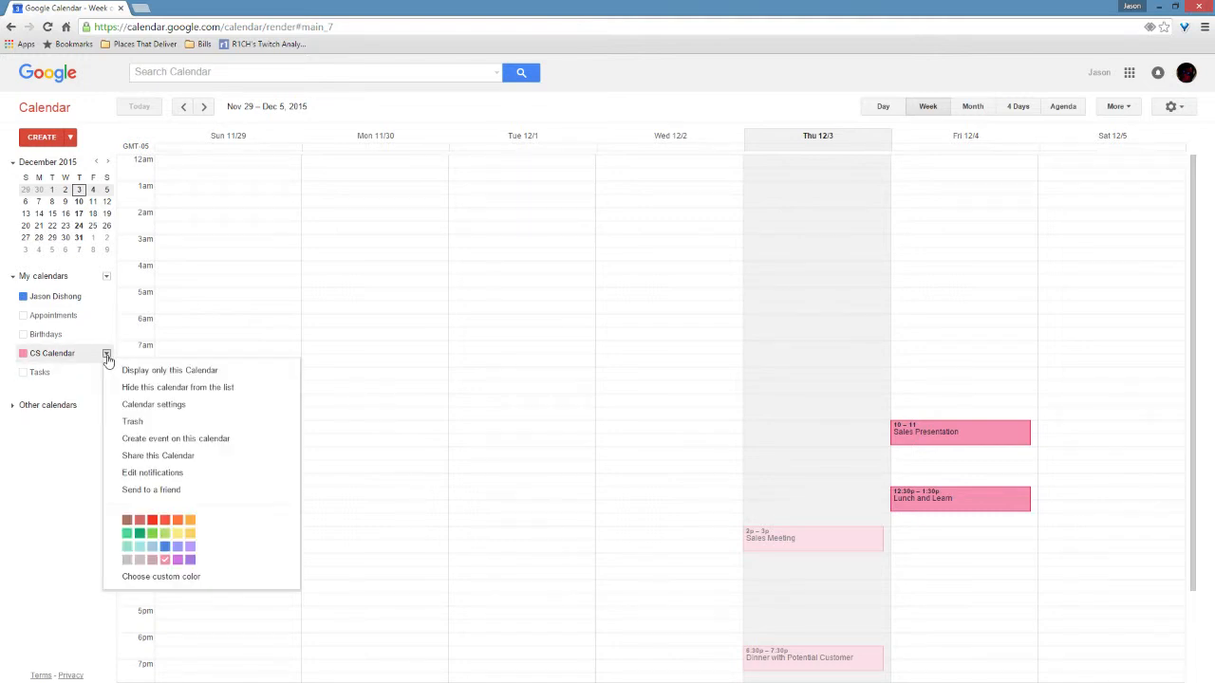
{"action": "left_click", "coordinate": [146, 408]}
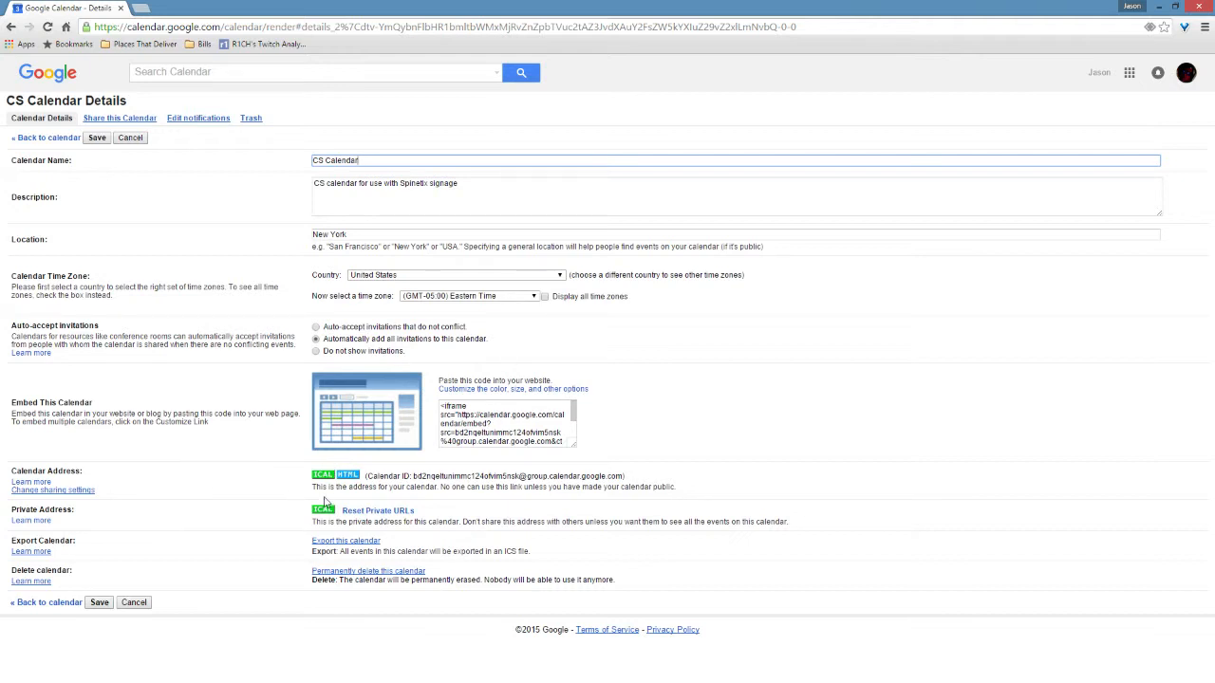
{"action": "left_click", "coordinate": [321, 477]}
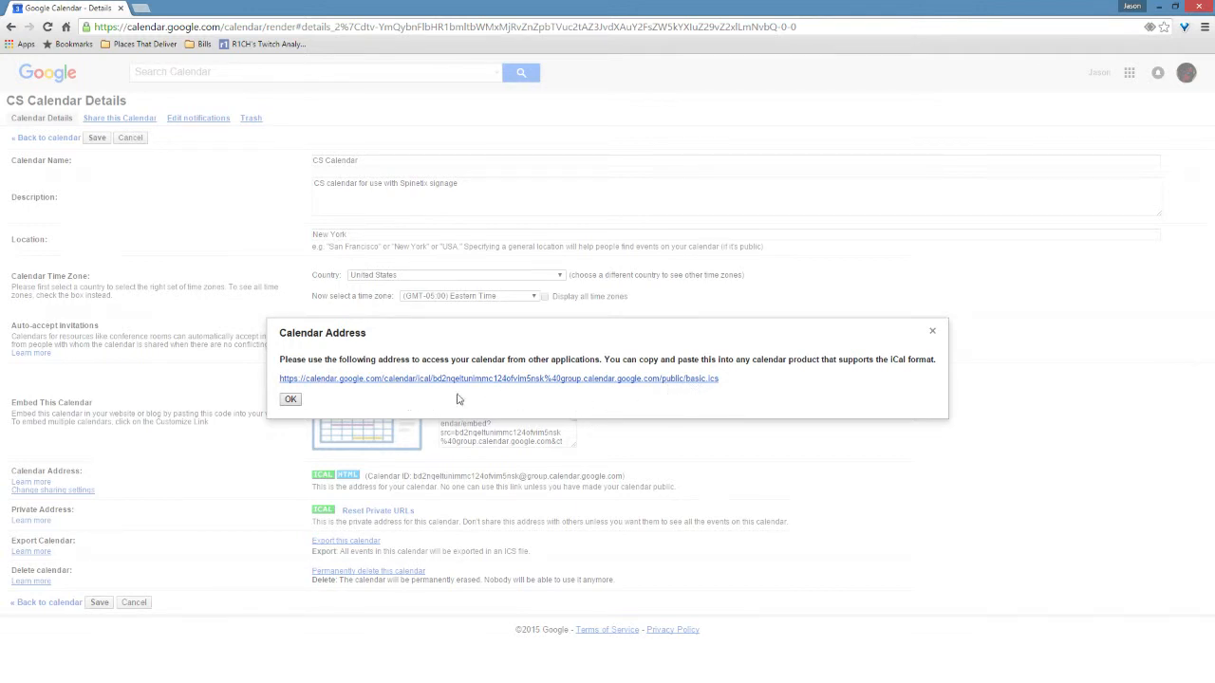
{"action": "left_click", "coordinate": [291, 400]}
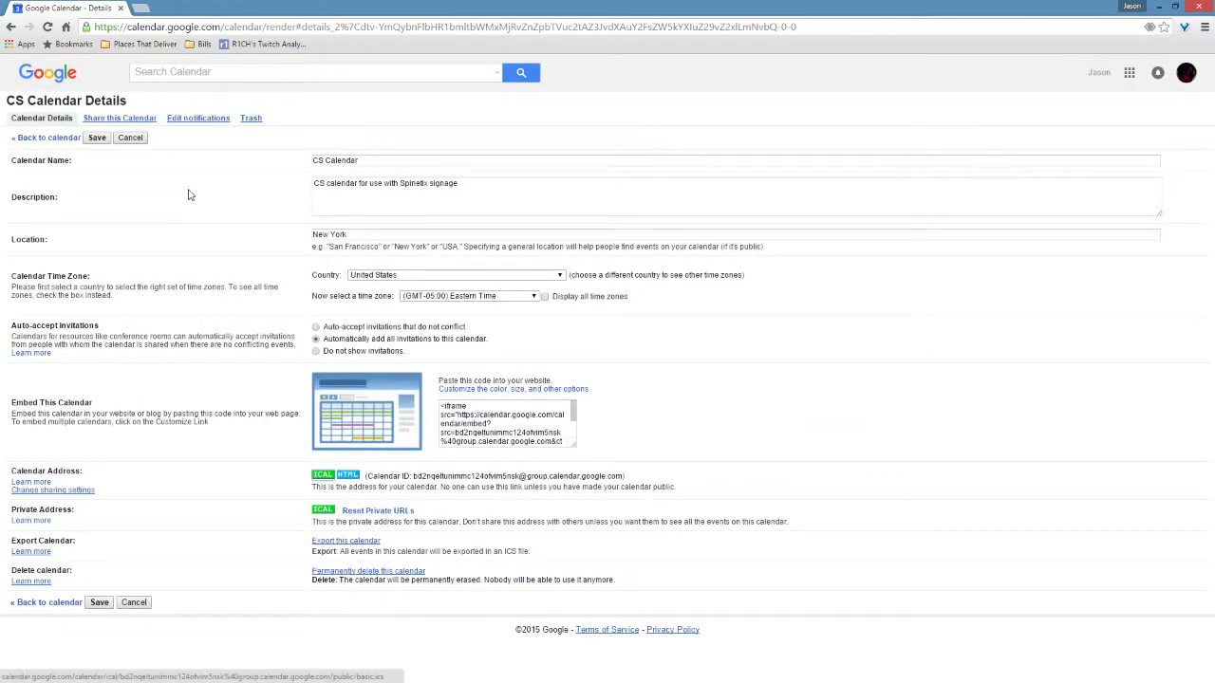
{"action": "left_click", "coordinate": [124, 120]}
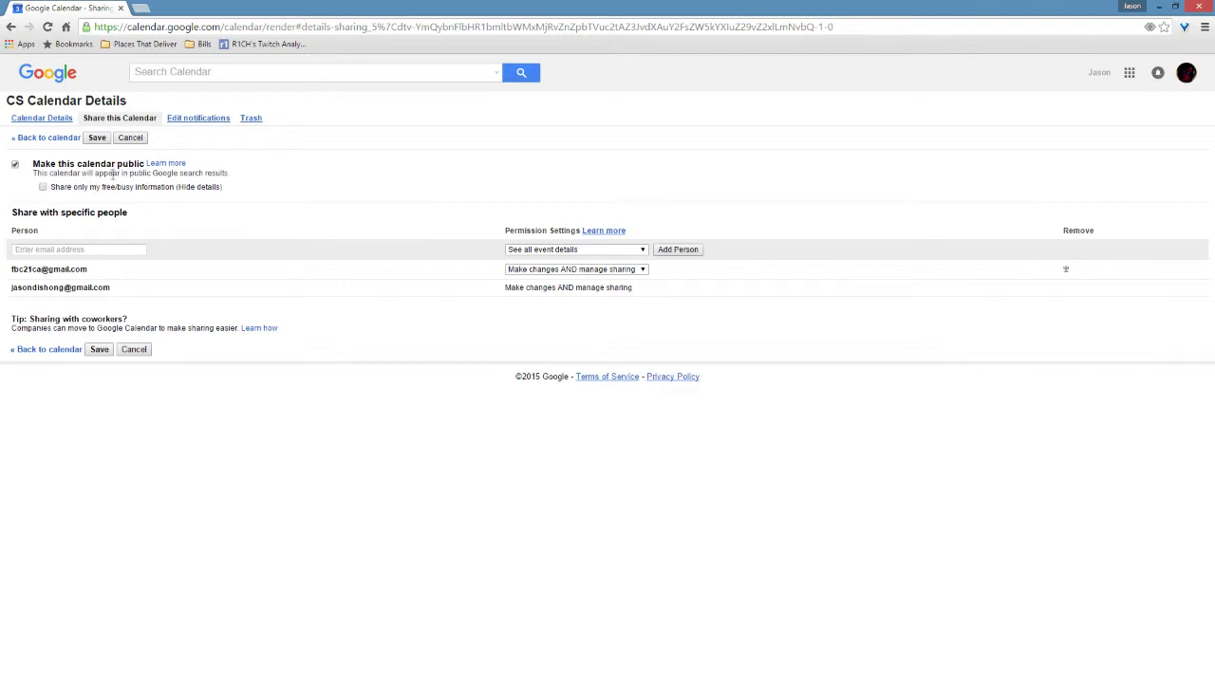
{"action": "left_click", "coordinate": [42, 119]}
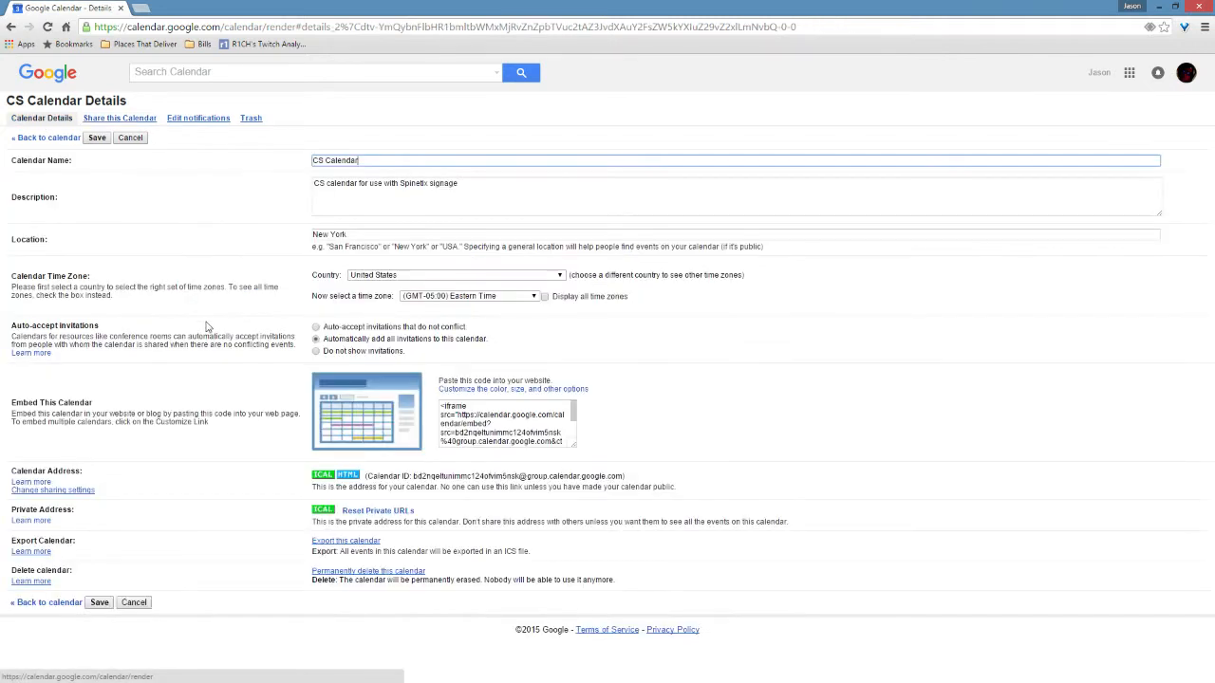
Step: Copy the CS Calendar's public iCal address from the calendar details
{"action": "left_click", "coordinate": [323, 479]}
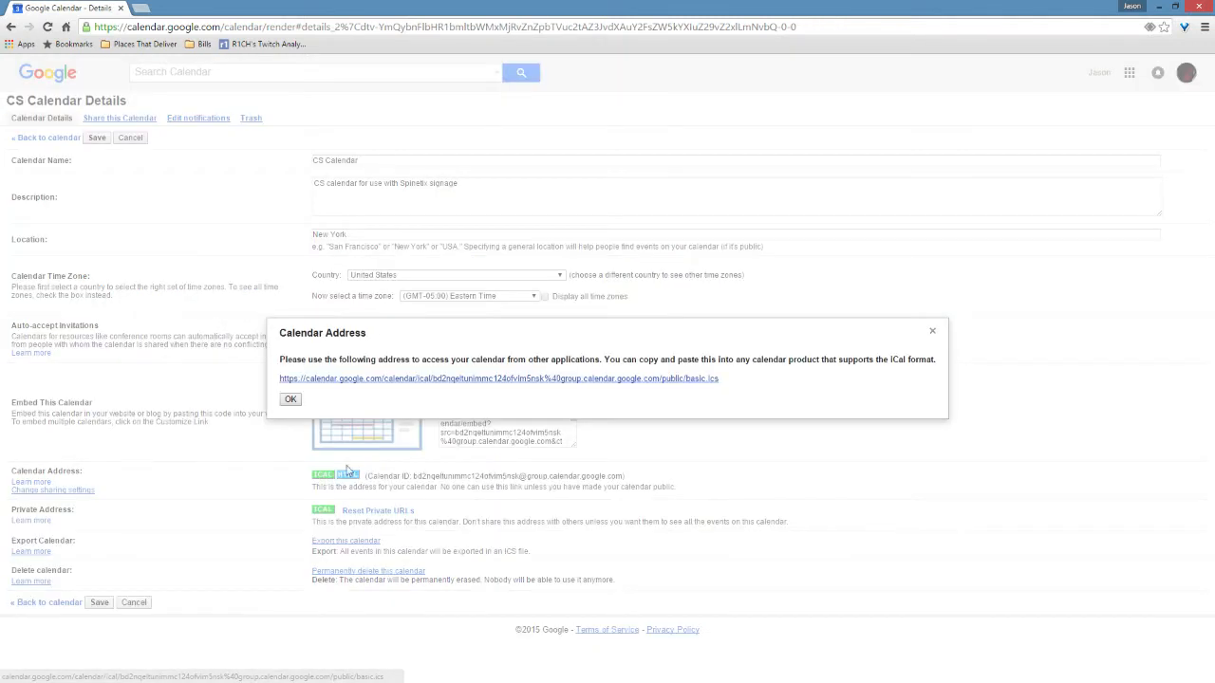
{"action": "left_click_drag", "start_coordinate": [721, 381], "coordinate": [283, 381]}
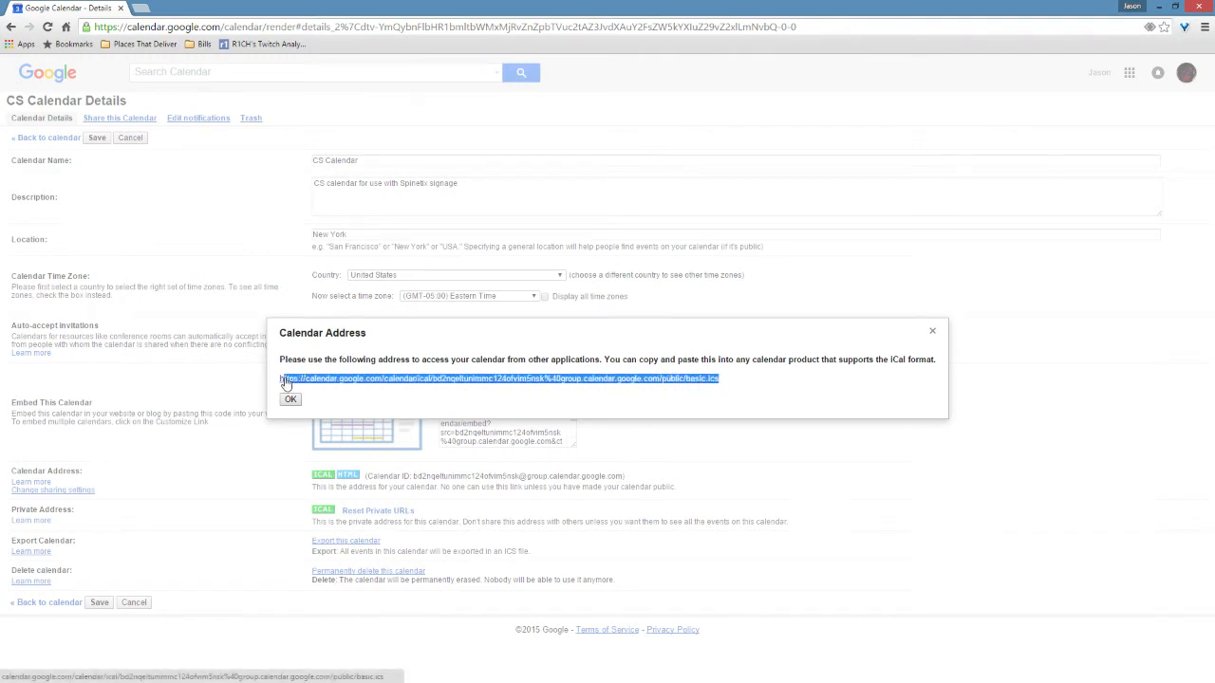
{"action": "right_click", "coordinate": [290, 382]}
{"action": "left_click", "coordinate": [333, 448]}
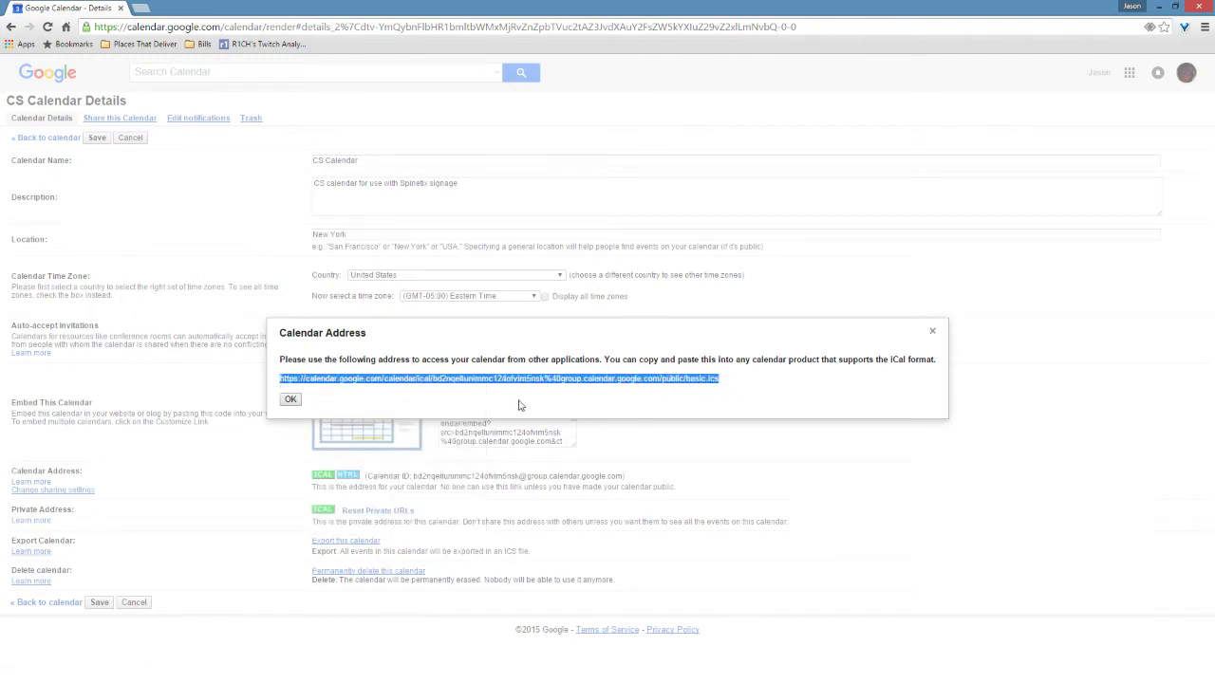
{"action": "left_click", "coordinate": [290, 400]}
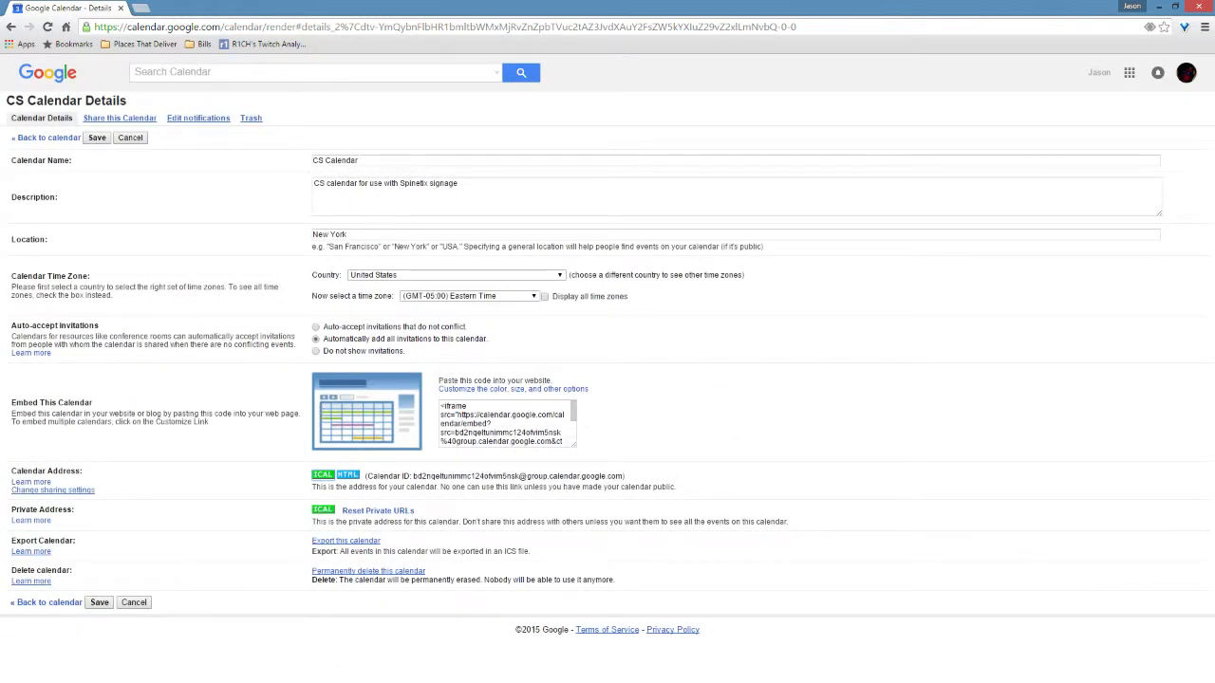
Step: Switch back to Elementi, add the library's Calendars Table.svg as a layer of Calendar Layout, fit it to the screen and save
{"action": "key", "text": "alt+Tab"}
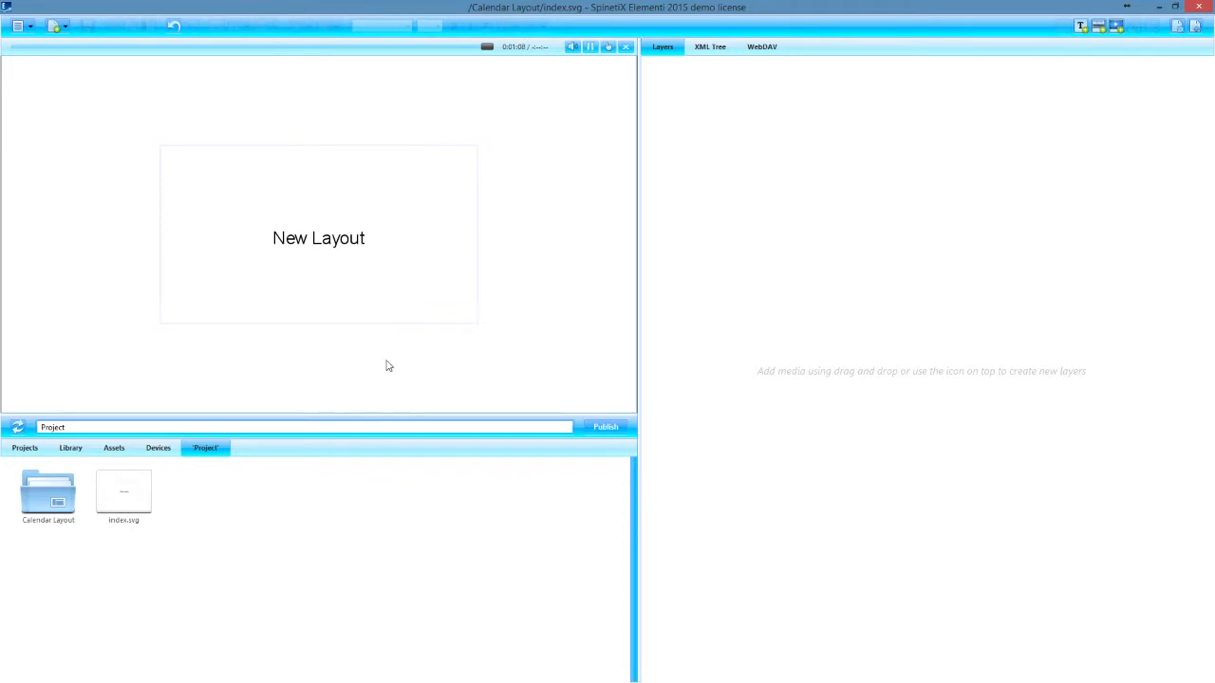
{"action": "left_click", "coordinate": [70, 448]}
{"action": "left_click_drag", "start_coordinate": [378, 500], "coordinate": [792, 168]}
{"action": "right_click", "coordinate": [291, 226]}
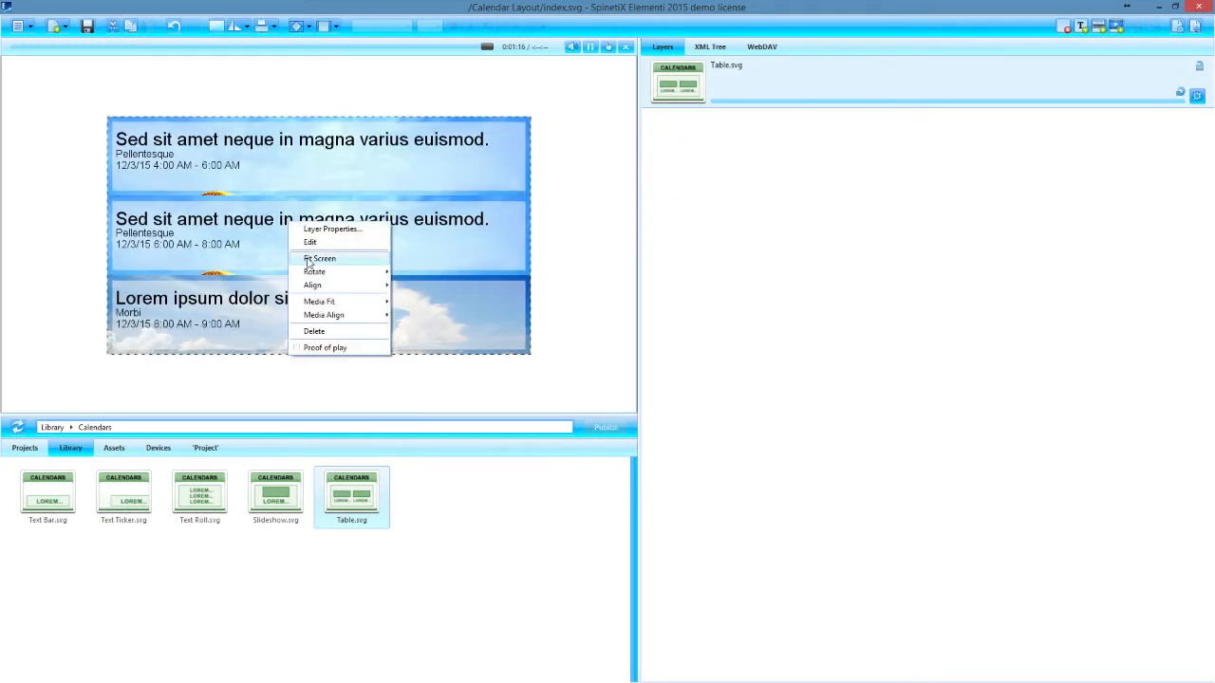
{"action": "left_click", "coordinate": [308, 259]}
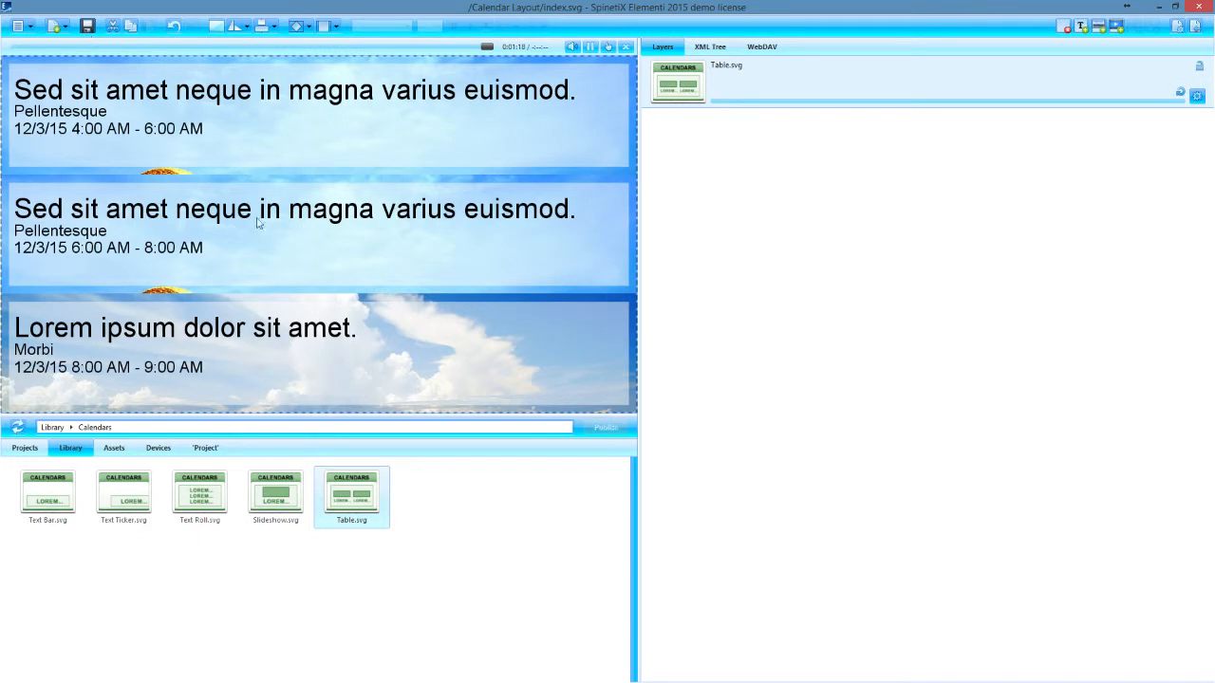
{"action": "key", "text": "ctrl+s"}
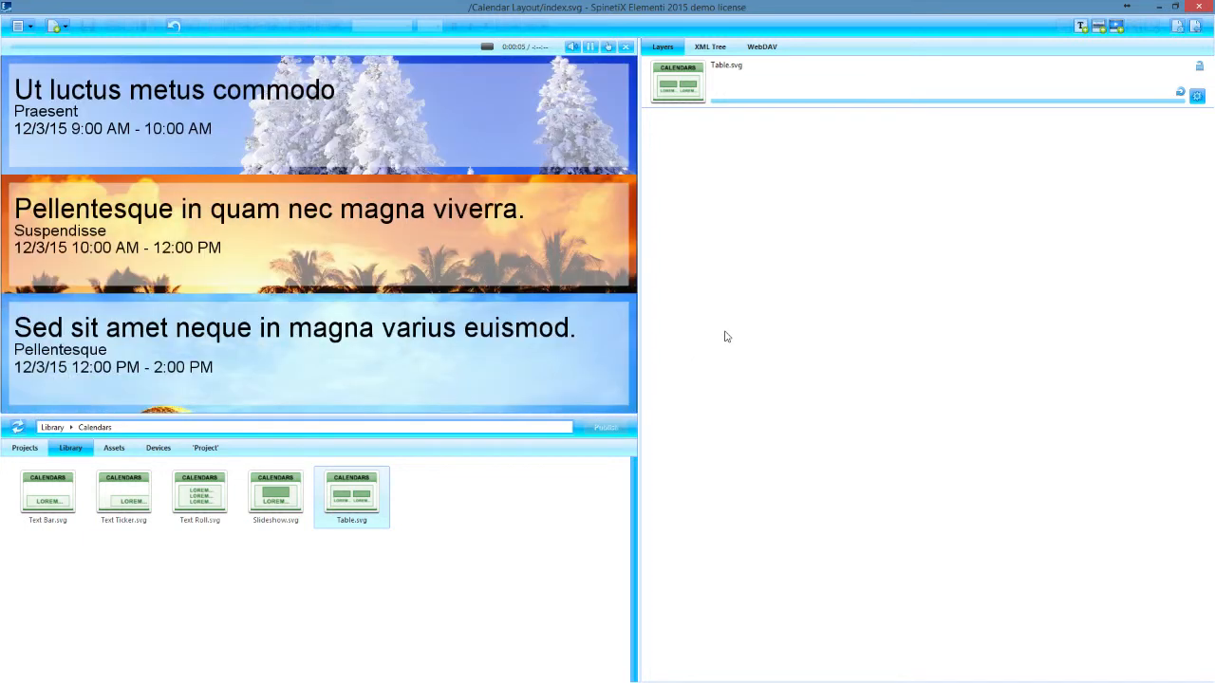
Step: Open the Table.svg layer for editing and set its number of rows to 2
{"action": "double_click", "coordinate": [682, 86]}
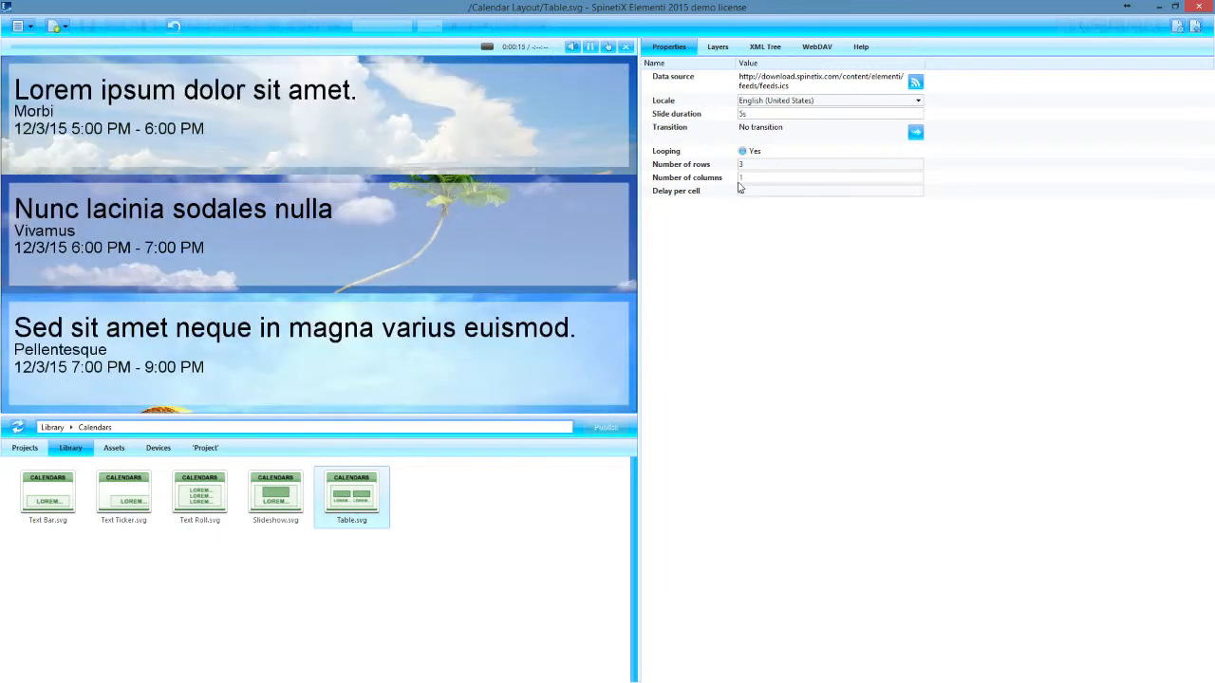
{"action": "left_click", "coordinate": [748, 165]}
{"action": "double_click", "coordinate": [749, 164]}
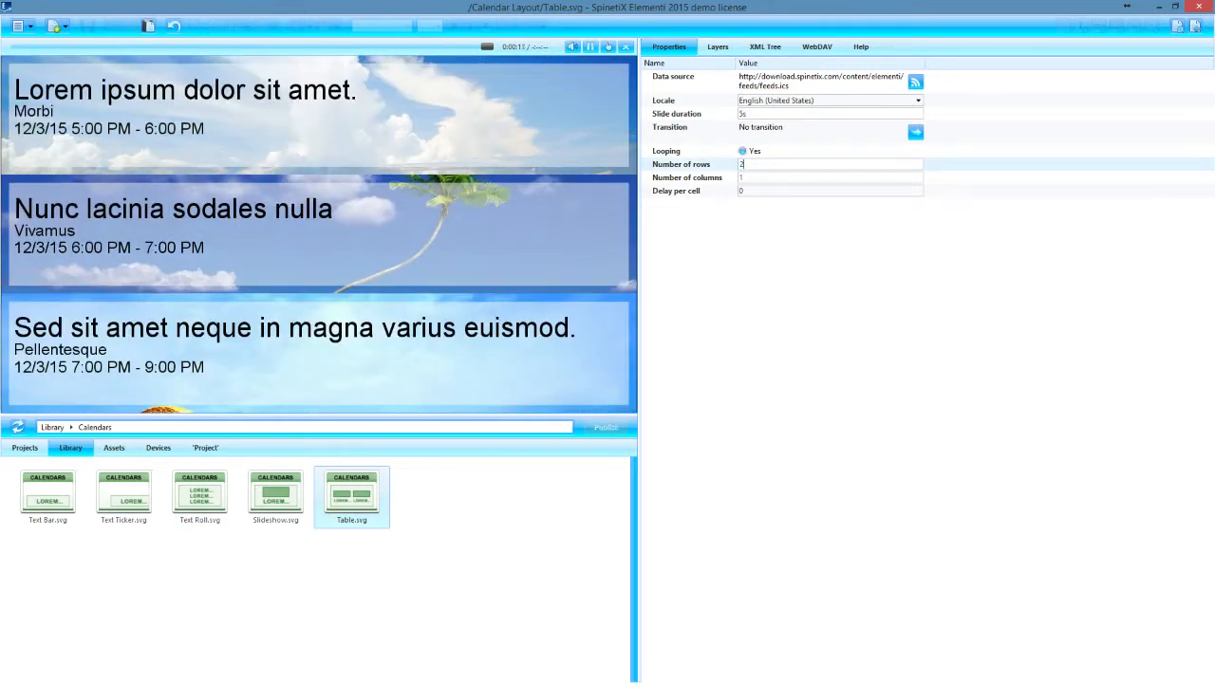
{"action": "type", "text": "2"}
{"action": "key", "text": "Return"}
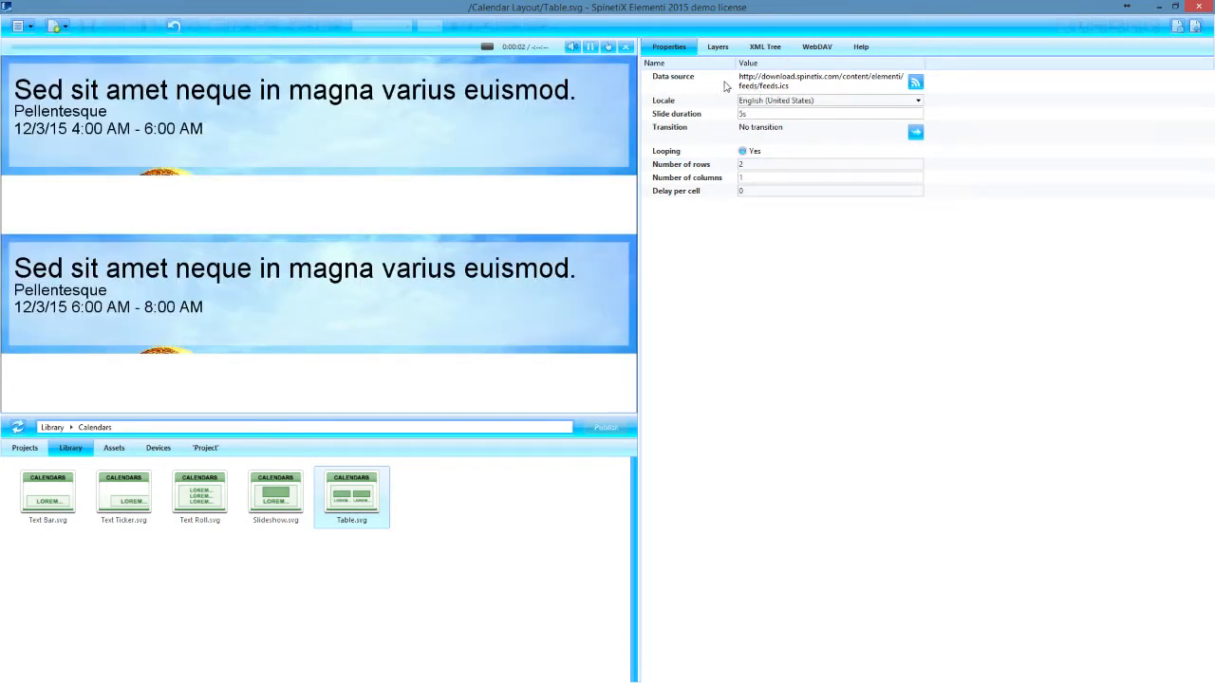
Step: Replace the table's data source URI with the copied Google Calendar iCal address and save the layer
{"action": "double_click", "coordinate": [774, 84]}
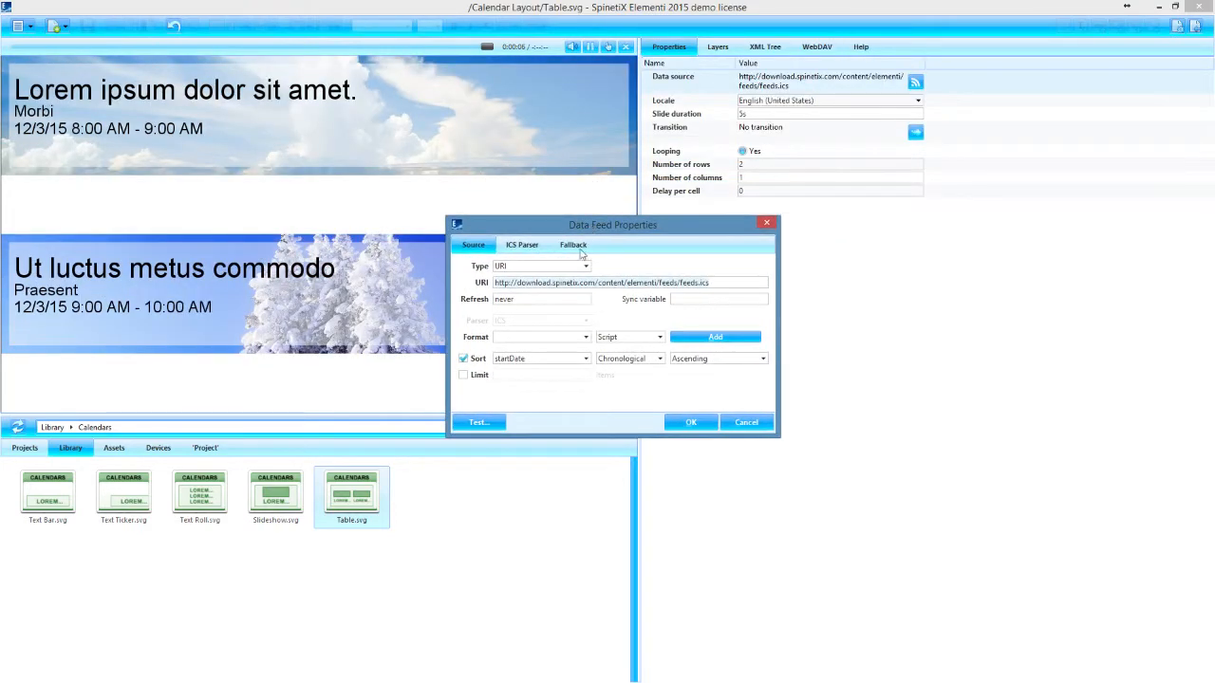
{"action": "left_click", "coordinate": [723, 281]}
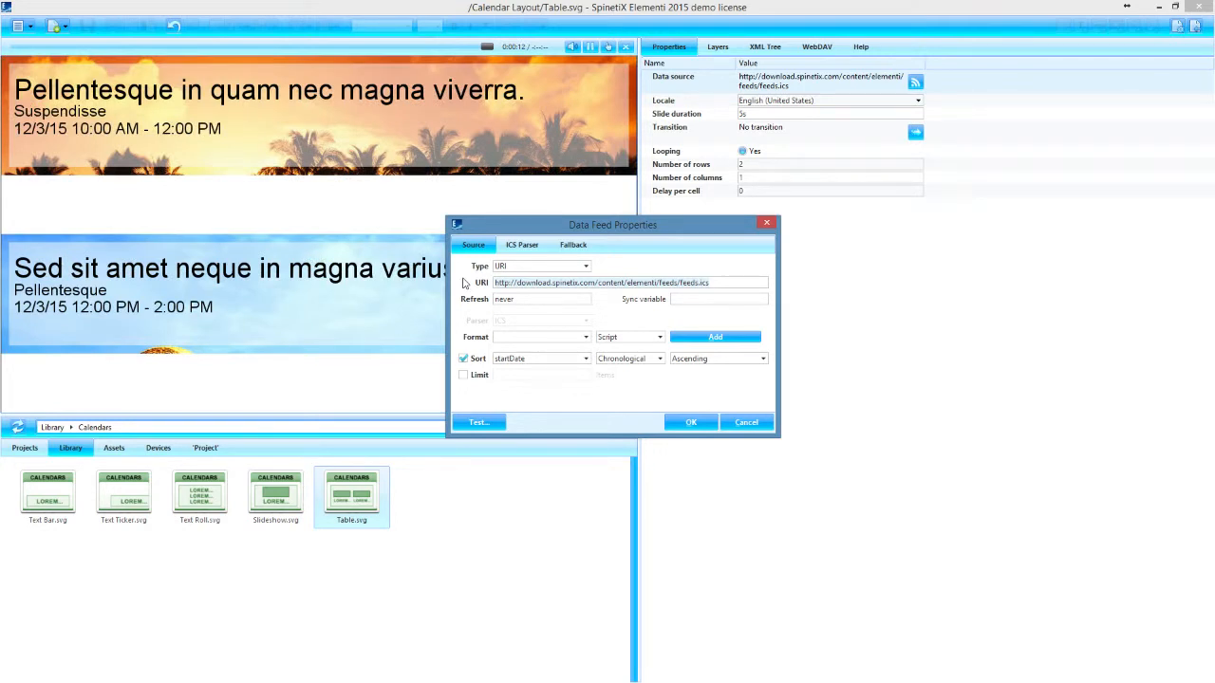
{"action": "key", "text": "ctrl+v"}
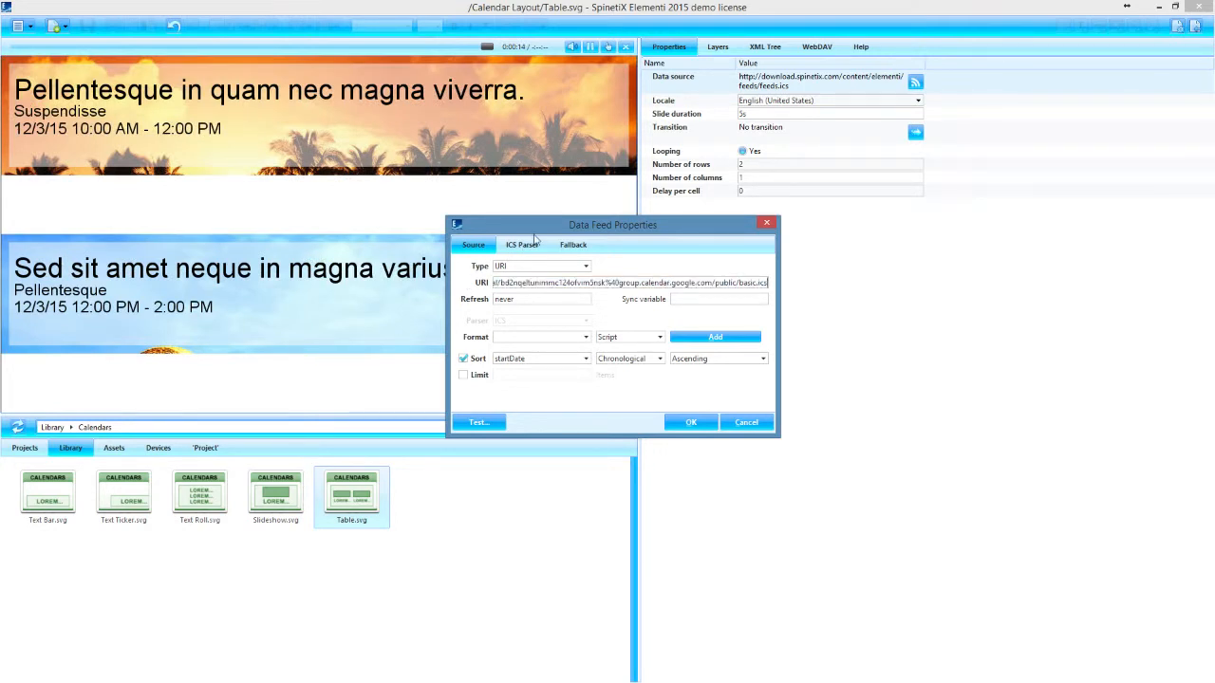
{"action": "left_click_drag", "start_coordinate": [534, 234], "coordinate": [562, 248]}
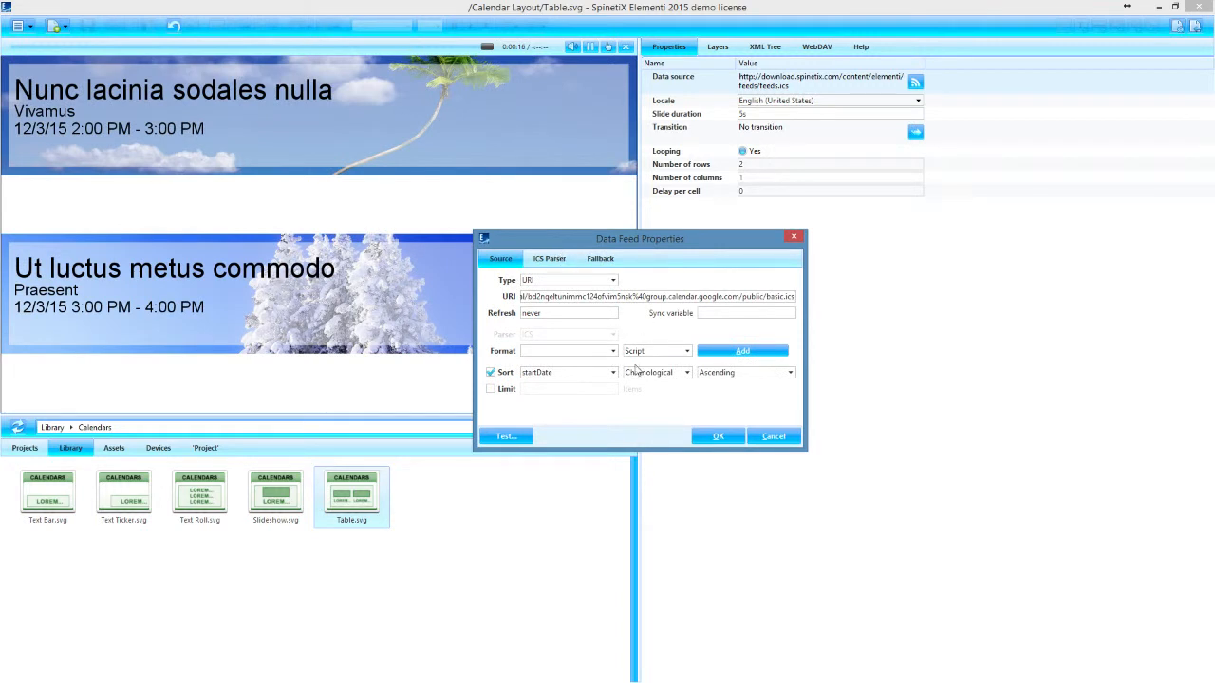
{"action": "left_click", "coordinate": [714, 438]}
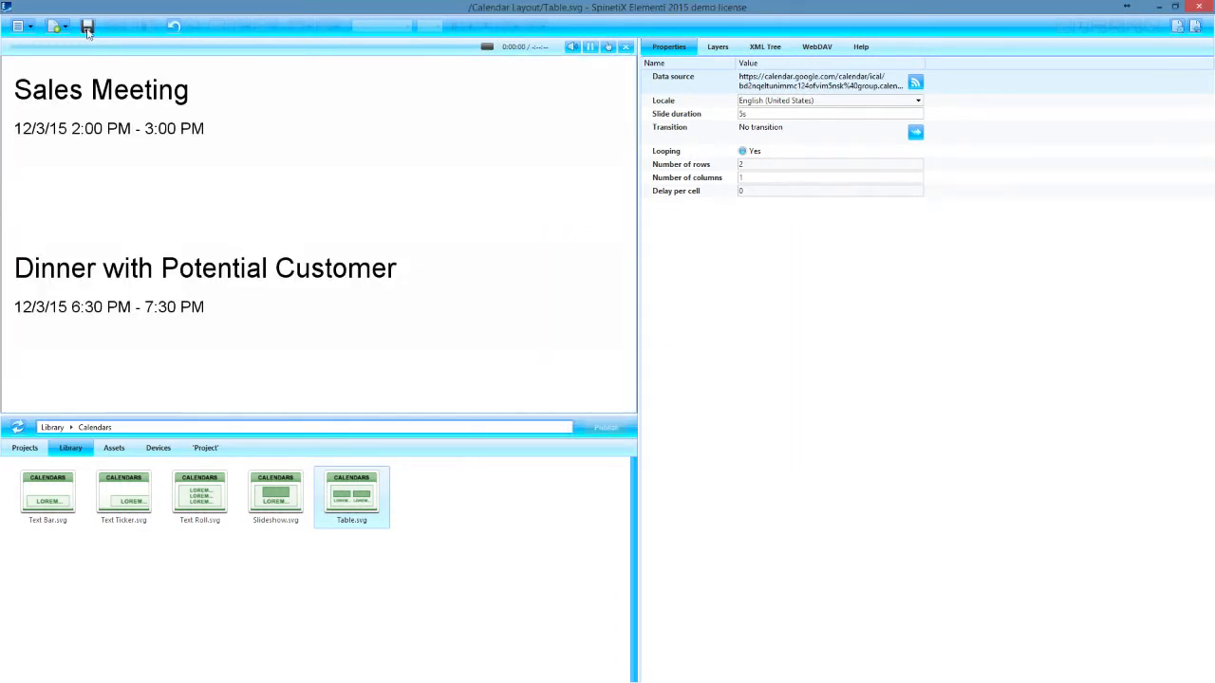
{"action": "left_click", "coordinate": [87, 32]}
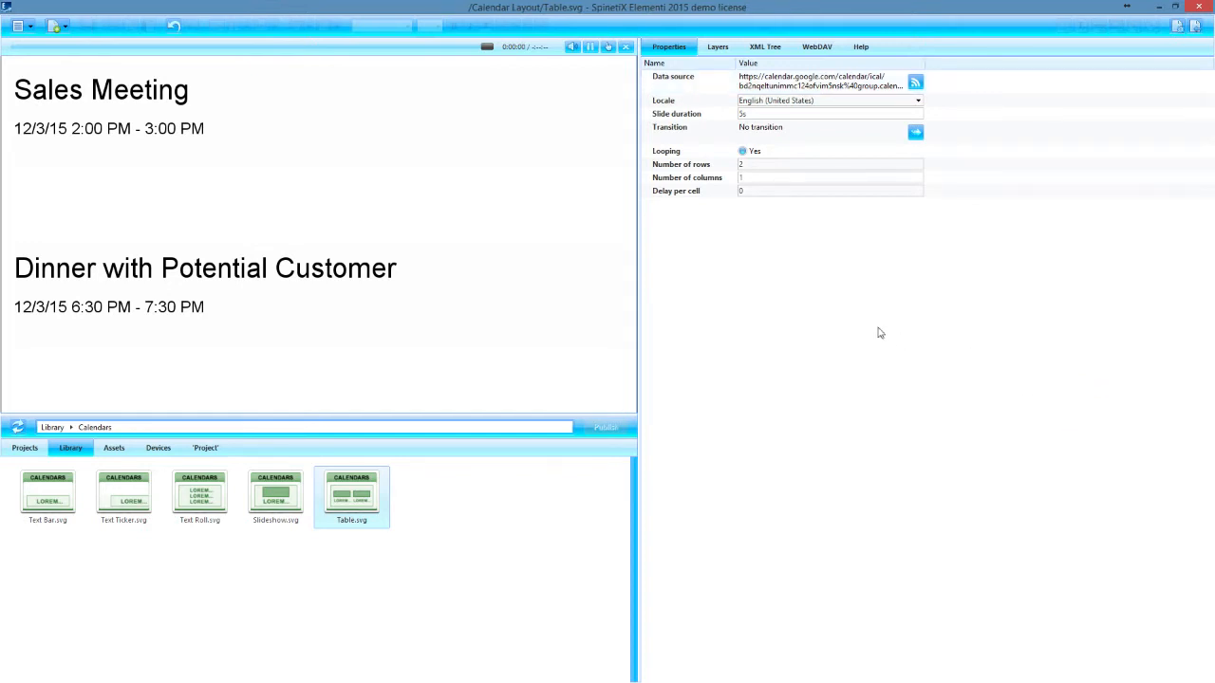
Step: Set the data feed's ICS parser range from relative Now to relative Tomorrow, and save the layer
{"action": "double_click", "coordinate": [773, 84]}
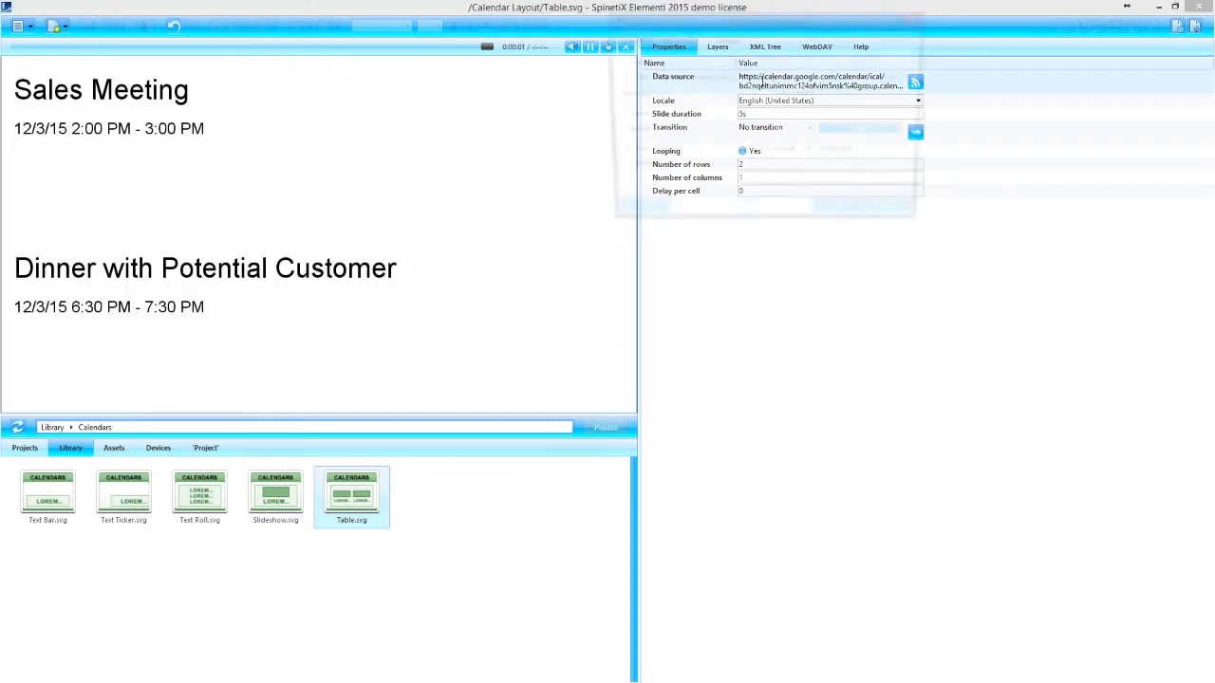
{"action": "left_click_drag", "start_coordinate": [735, 30], "coordinate": [719, 242]}
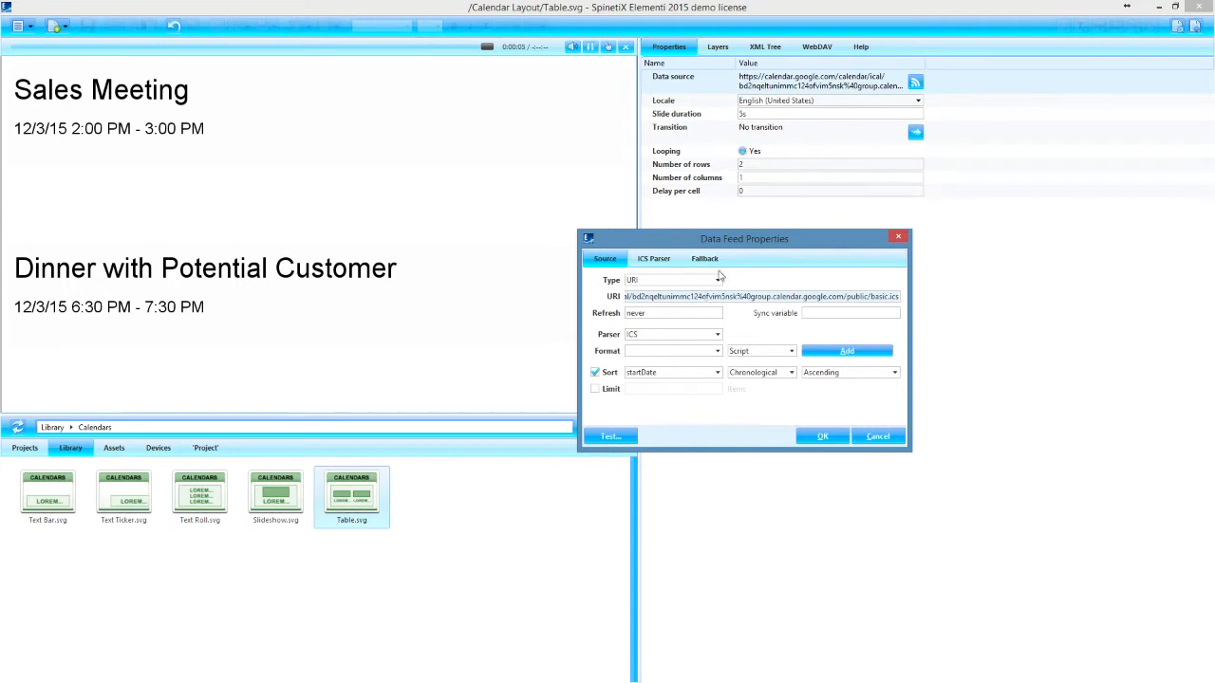
{"action": "left_click", "coordinate": [655, 260]}
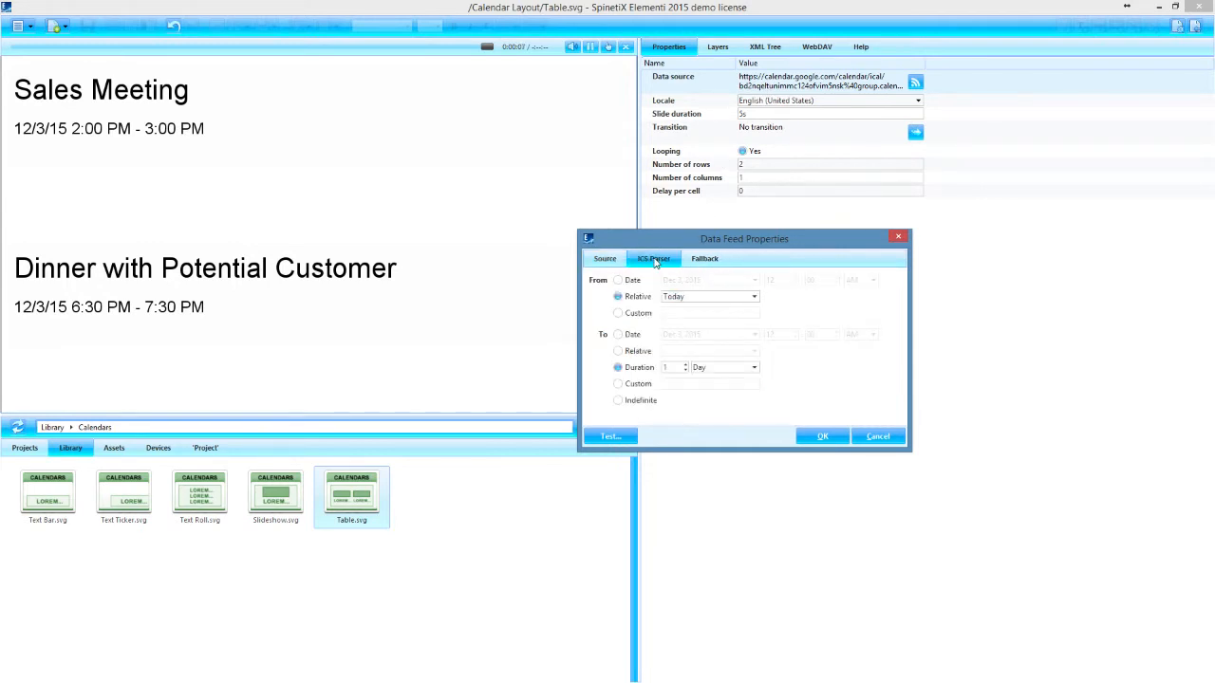
{"action": "left_click_drag", "start_coordinate": [677, 251], "coordinate": [667, 251]}
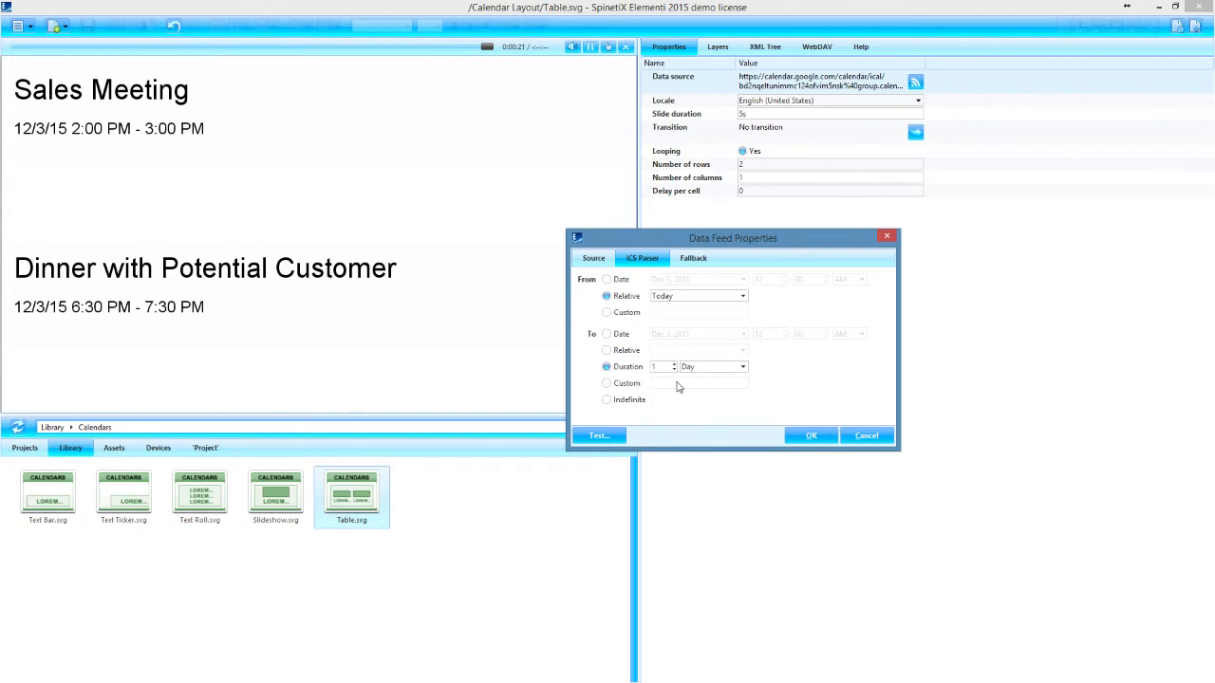
{"action": "left_click", "coordinate": [607, 352]}
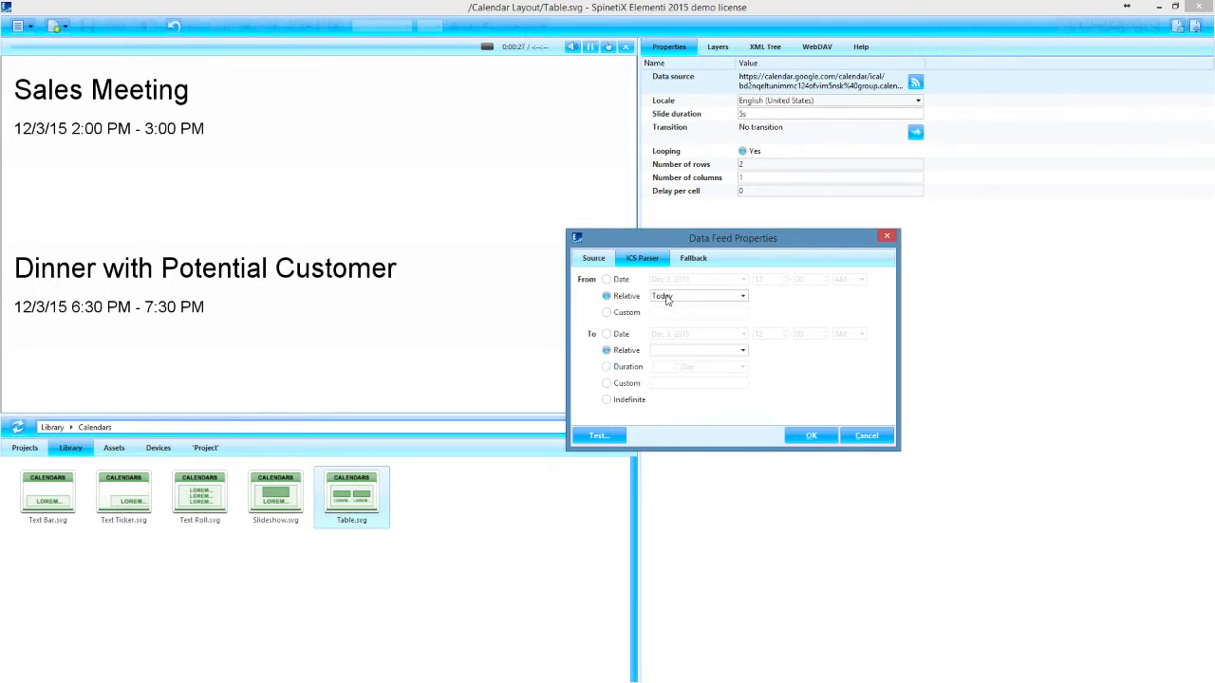
{"action": "left_click", "coordinate": [666, 297]}
{"action": "left_click", "coordinate": [662, 285]}
{"action": "left_click", "coordinate": [679, 352]}
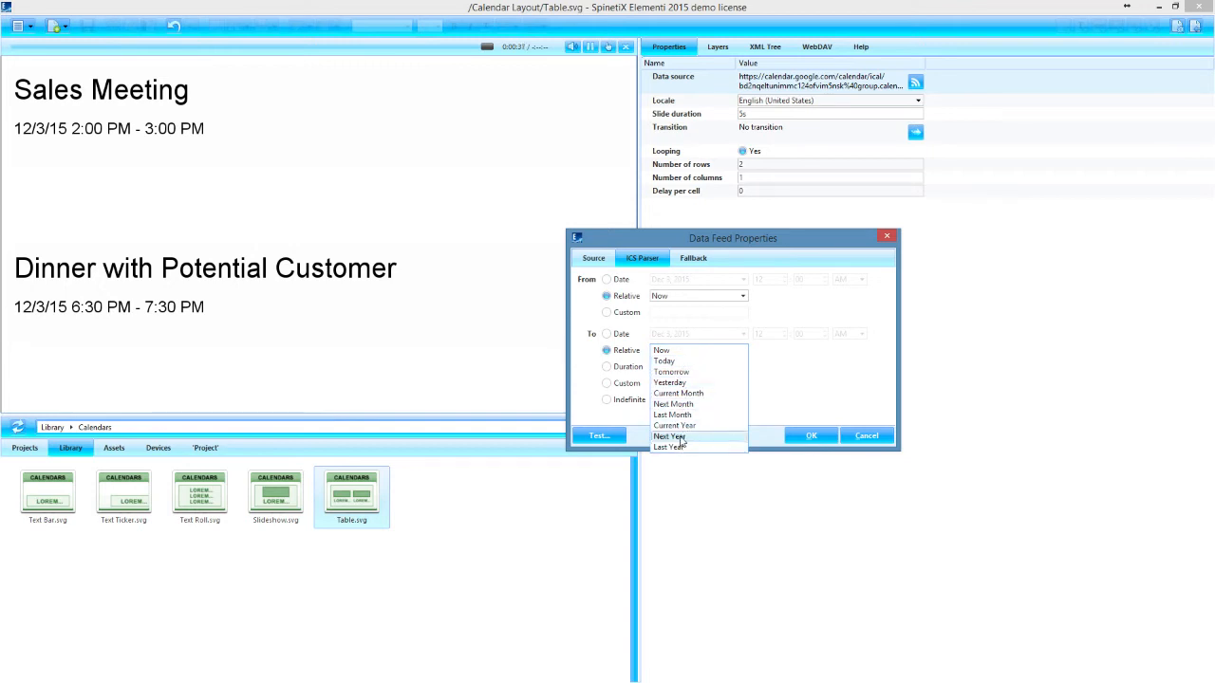
{"action": "left_click", "coordinate": [680, 372]}
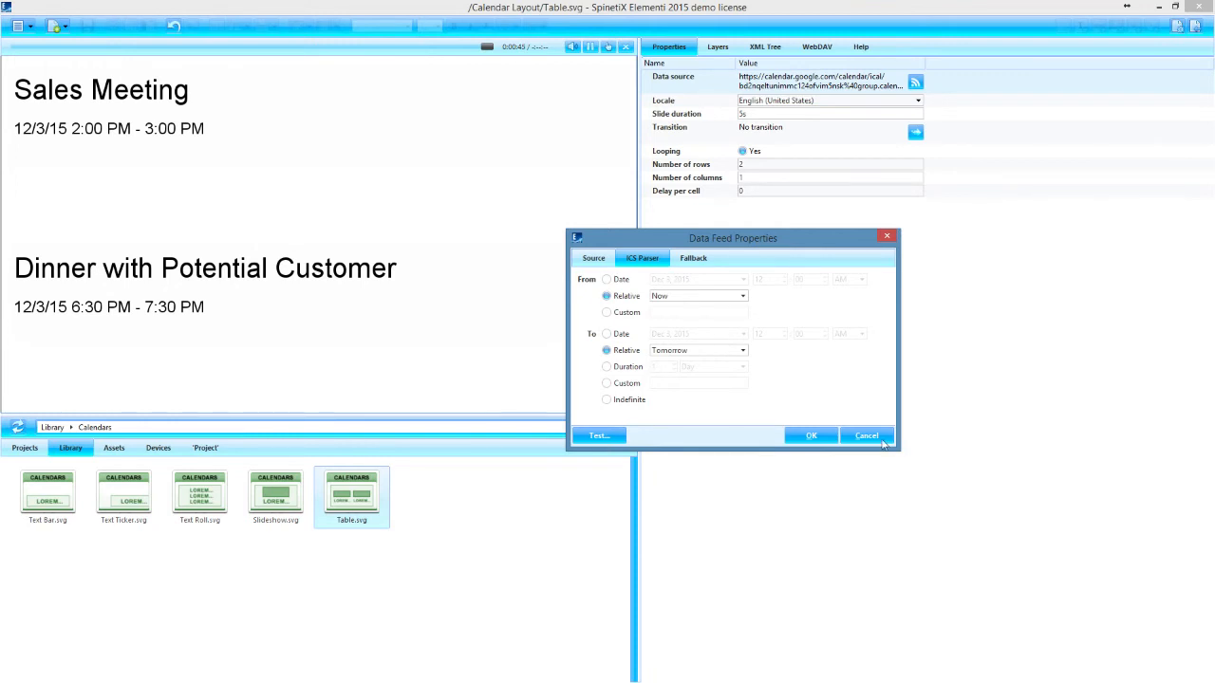
{"action": "left_click", "coordinate": [813, 436]}
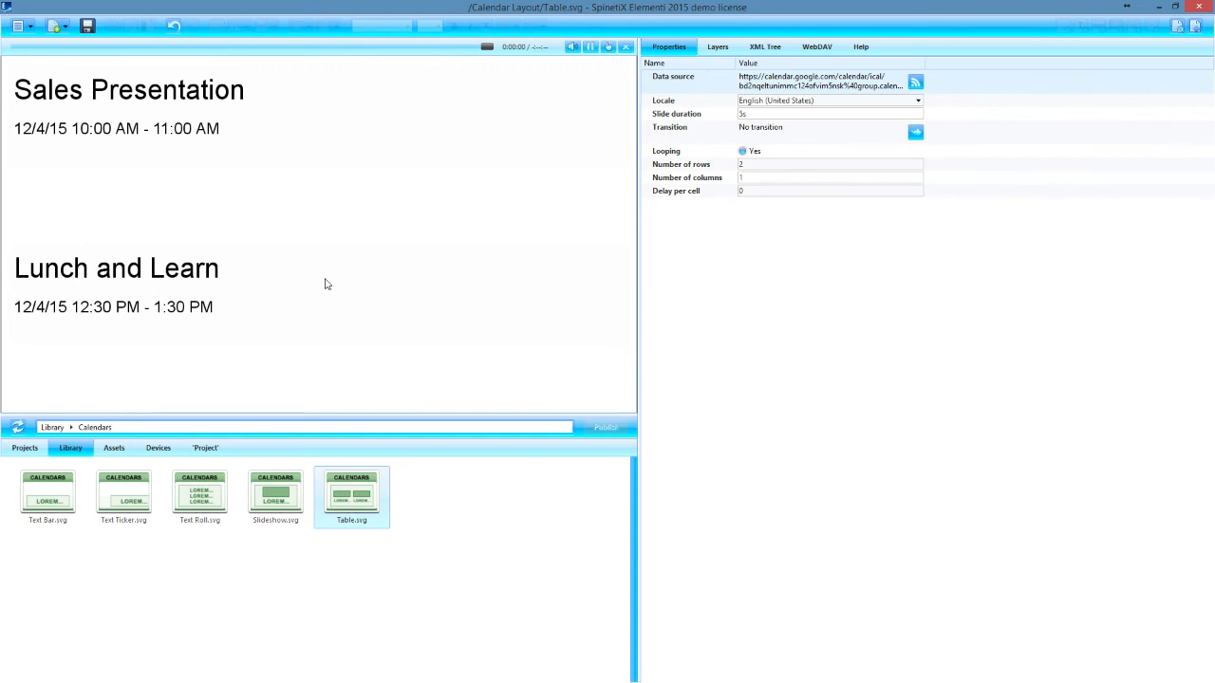
{"action": "key", "text": "ctrl+s"}
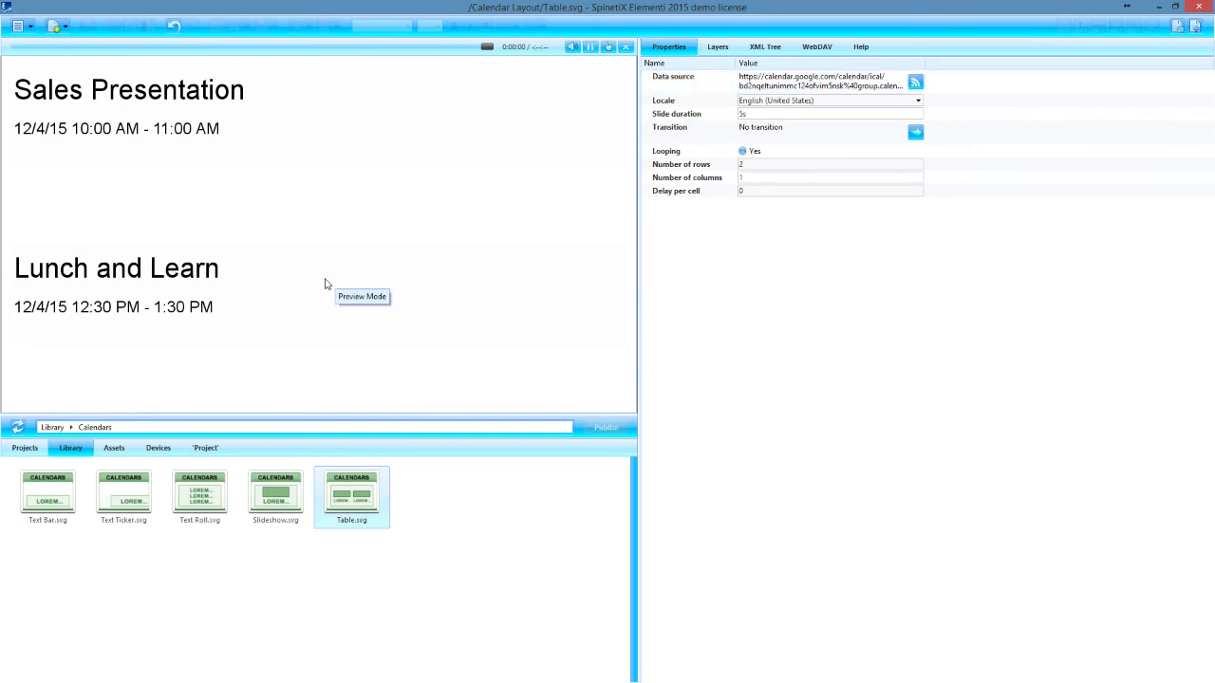